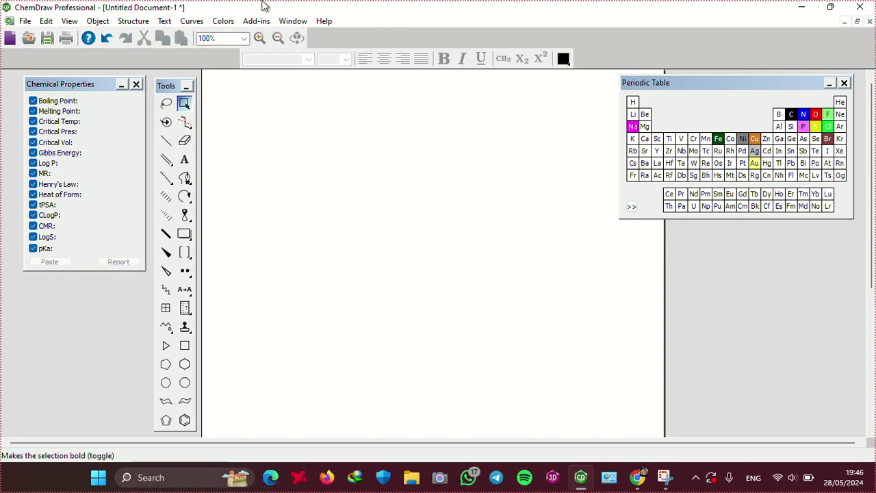
pyautogui.click(133, 21)
pyautogui.click(145, 26)
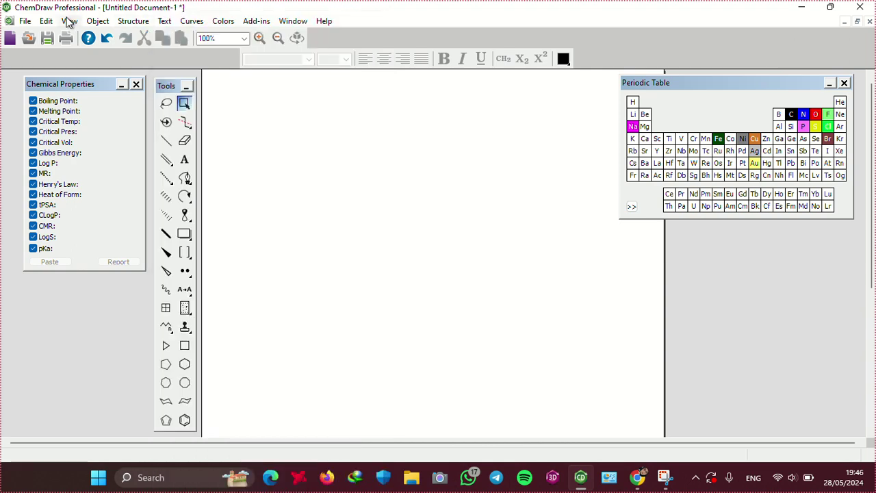
pyautogui.click(72, 25)
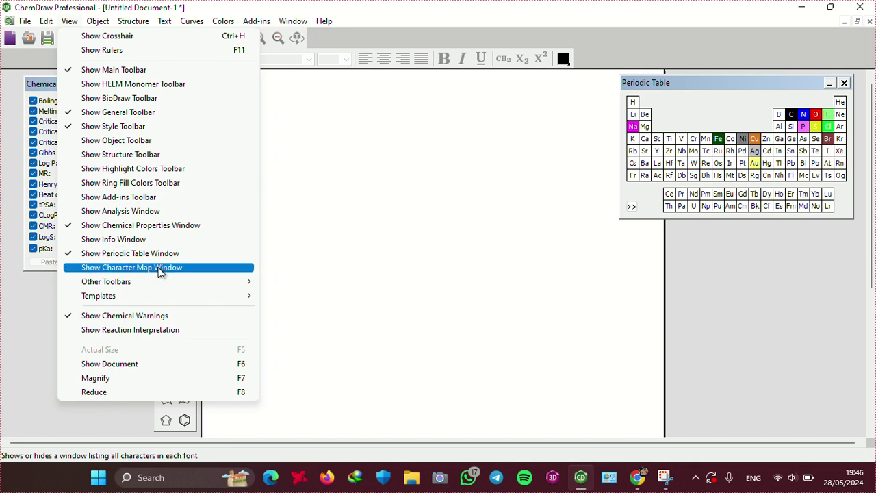
pyautogui.click(299, 118)
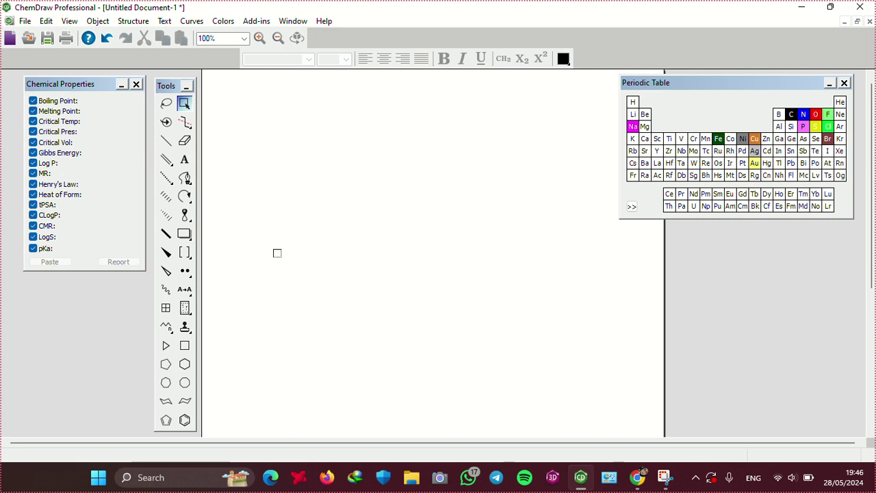
# Draw a zigzag carbon chain of four single bonds with the Solid Bond tool in the upper part of the page
pyautogui.click(166, 141)
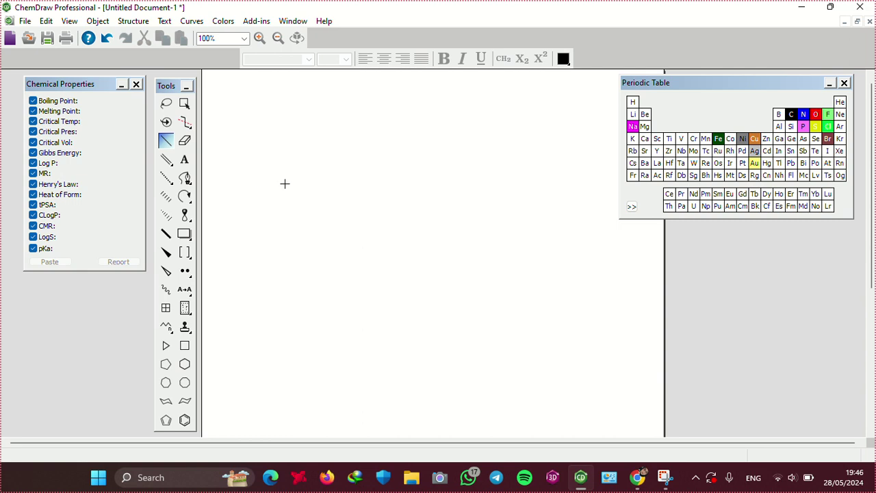
pyautogui.moveTo(284, 183); pyautogui.dragTo(314, 201)
pyautogui.moveTo(308, 197)
pyautogui.mouseDown()
pyautogui.moveTo(324, 181)
pyautogui.moveTo(352, 200)
pyautogui.mouseUp()
pyautogui.click(325, 180)
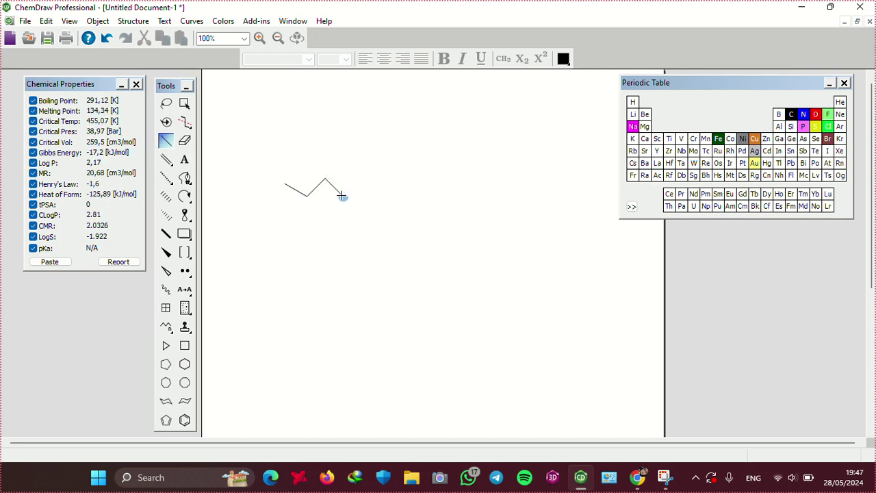
pyautogui.click(342, 196)
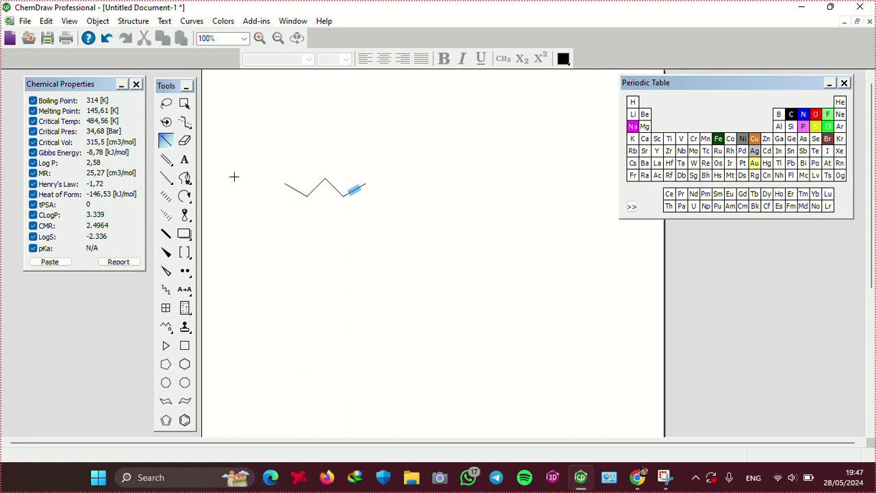
# Add a double bond pointing straight down from the chain's second carbon
pyautogui.click(307, 197)
pyautogui.click(308, 199)
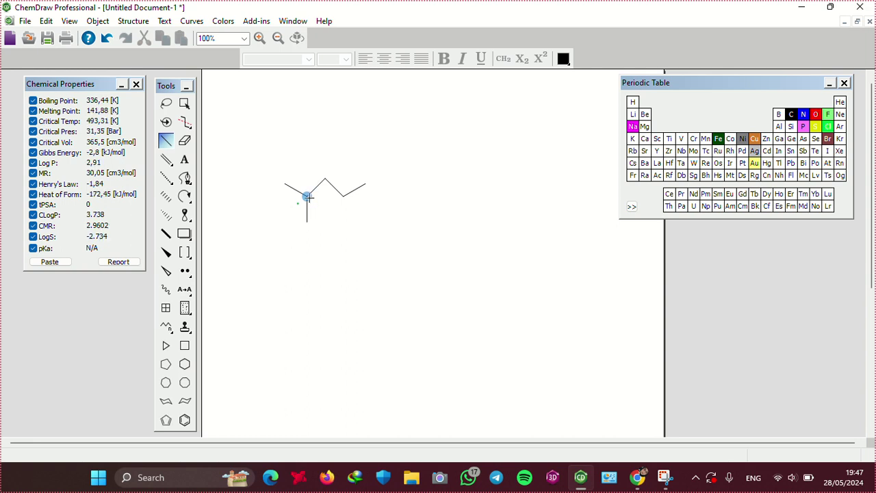
pyautogui.click(308, 198)
pyautogui.moveTo(306, 196); pyautogui.dragTo(307, 221)
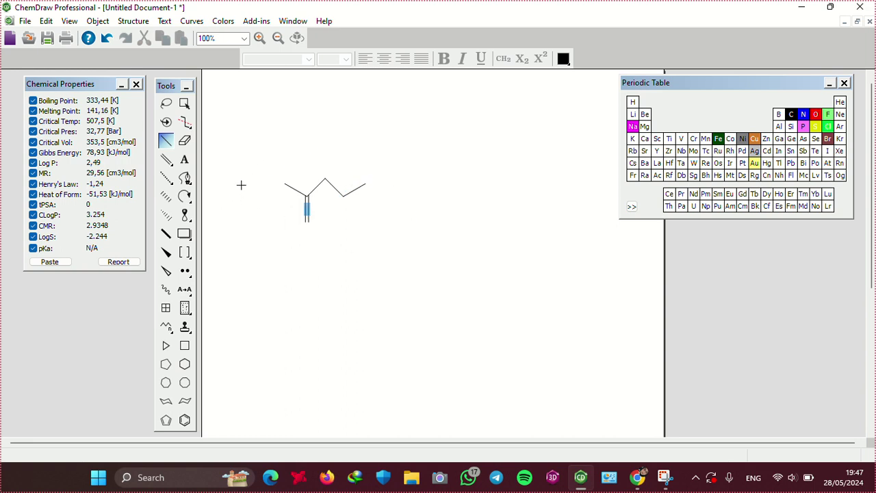
# Try to label the chain's end atom beside the double-bonded carbon as OH
pyautogui.click(185, 159)
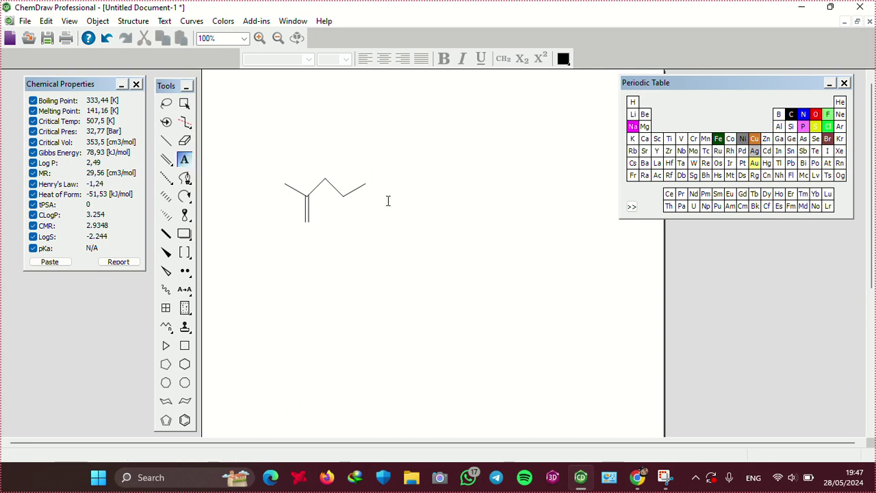
pyautogui.click(282, 182)
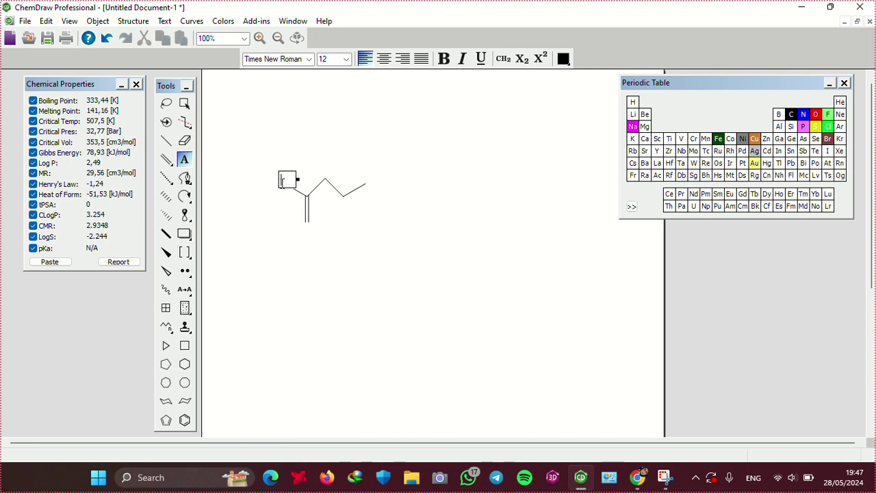
pyautogui.write('OH')
pyautogui.press('Return')
pyautogui.press('BackSpace')
pyautogui.press('Return')
pyautogui.press('BackSpace')
pyautogui.click(383, 257)
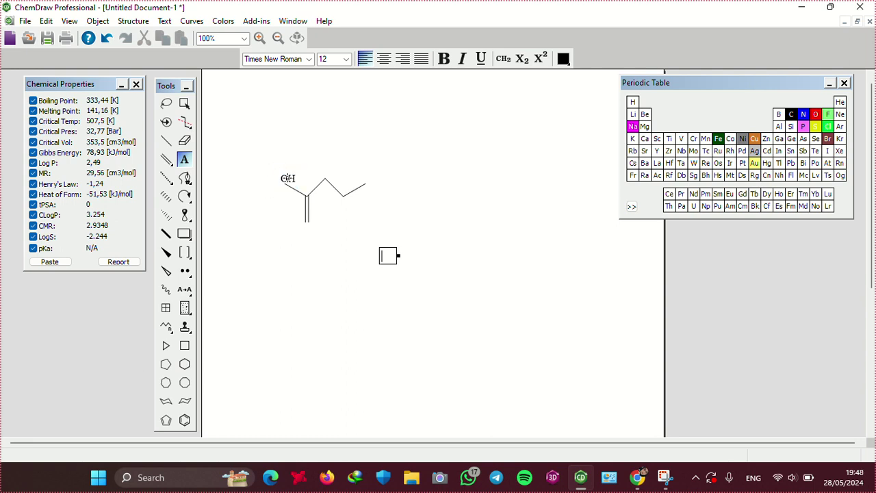
pyautogui.click(287, 178)
pyautogui.press('BackSpace')
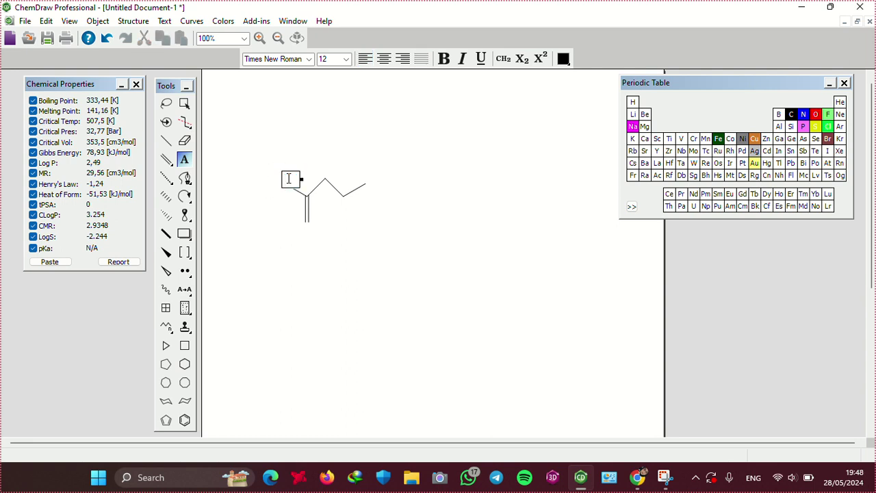
pyautogui.write('OH')
pyautogui.press('Escape')
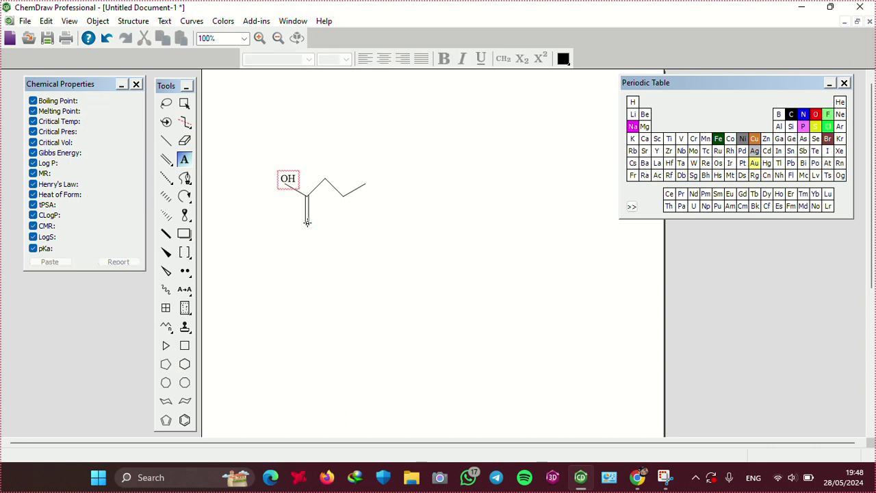
# Label the free end of the double bond as O
pyautogui.click(308, 221)
pyautogui.press('Escape')
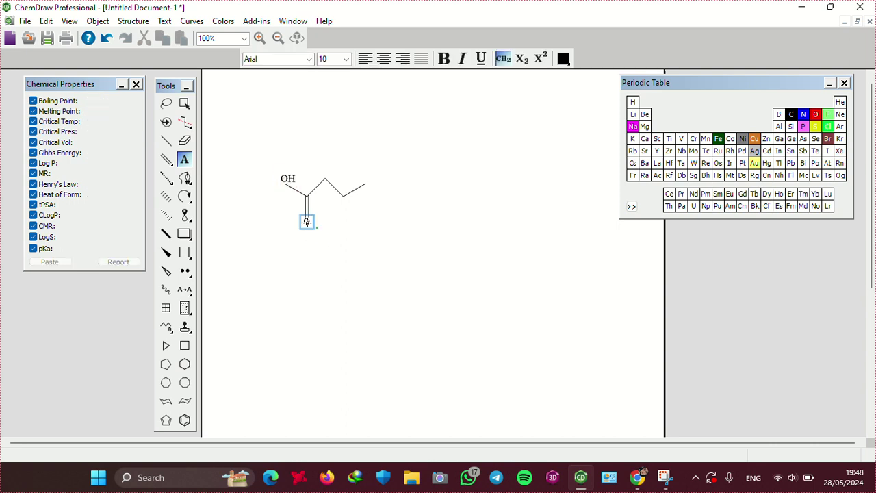
pyautogui.write('O')
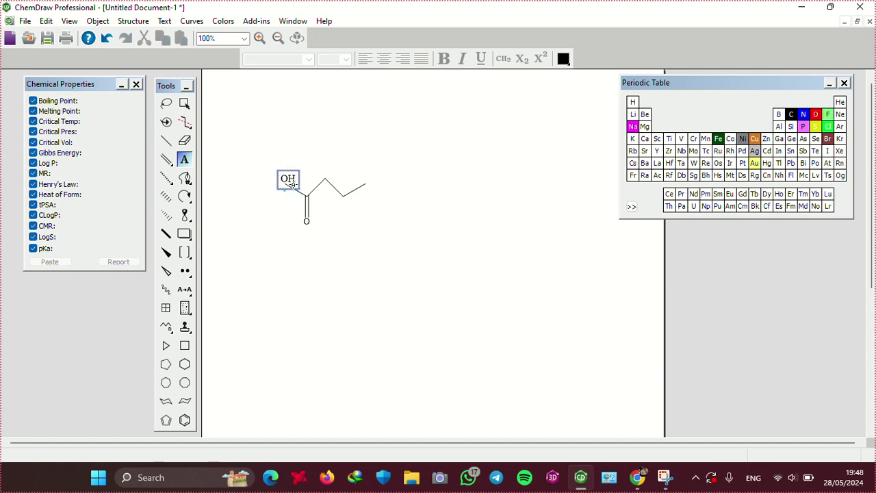
# Re-enter the OH caption near the chain's end and delete it again
pyautogui.click(292, 184)
pyautogui.press('BackSpace')
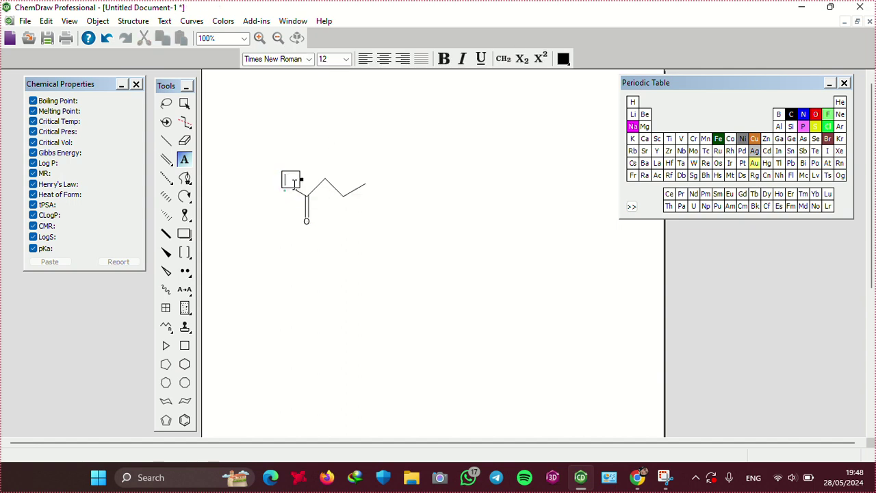
pyautogui.write('OH')
pyautogui.press('Escape')
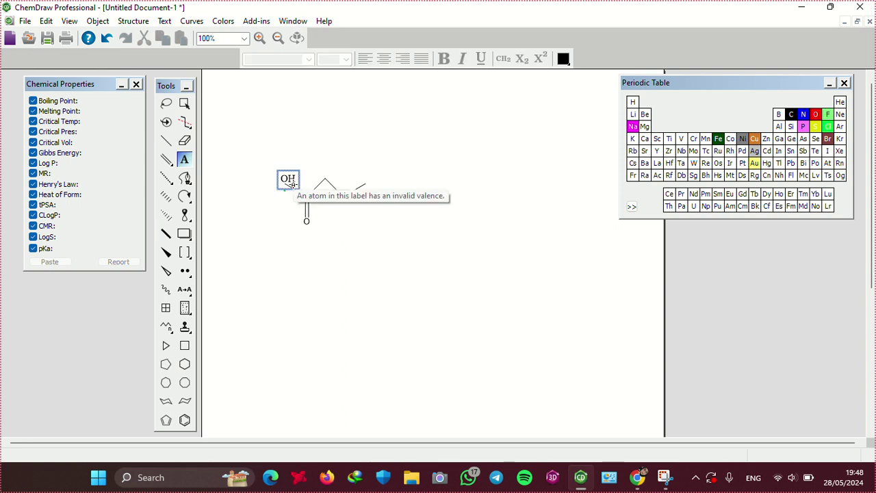
pyautogui.press('Delete')
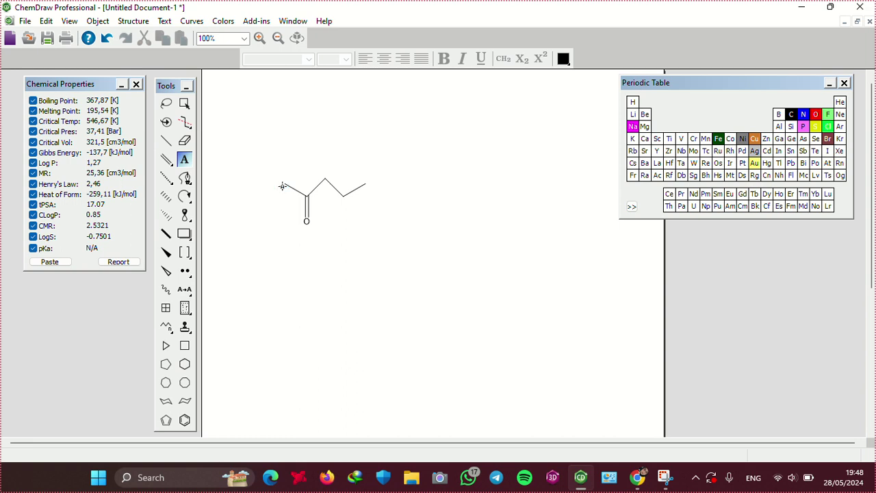
# Attach an OH label directly to the chain's end atom beside the carbonyl carbon
pyautogui.click(283, 185)
pyautogui.write('OH')
pyautogui.press('Escape')
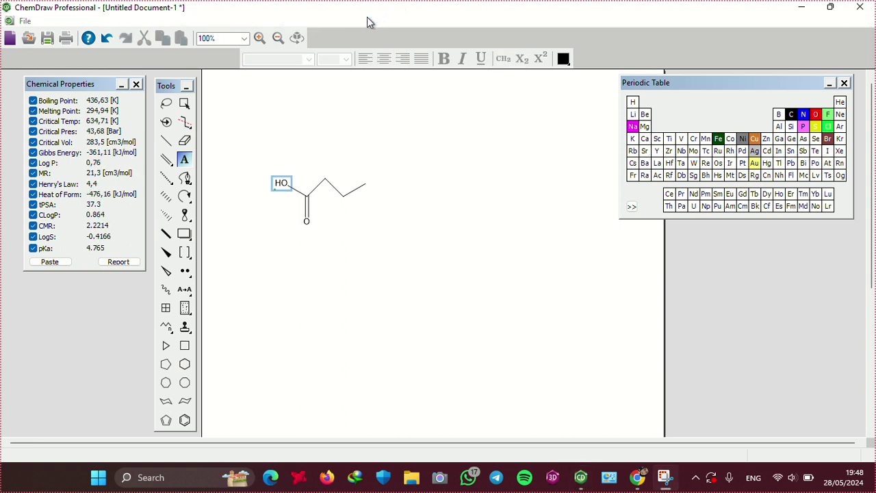
# Label the chain's other end atom as CH3 with formula formatting for the subscript
pyautogui.click(363, 181)
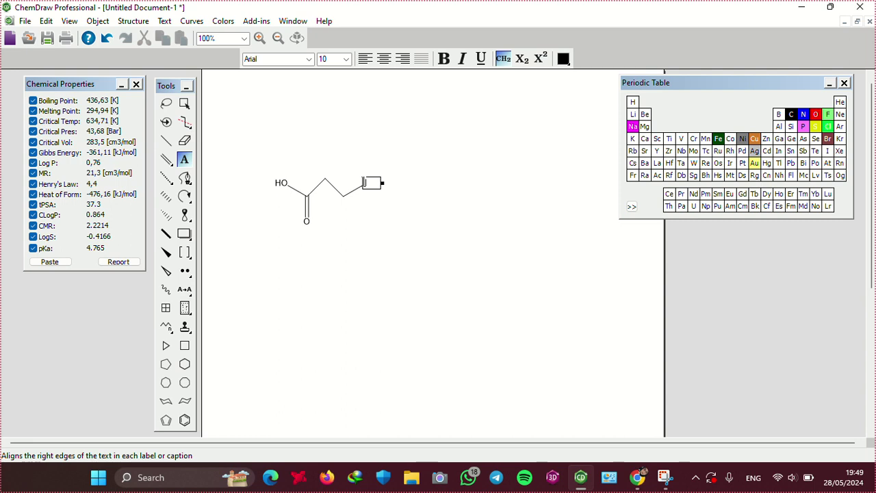
pyautogui.write('CH')
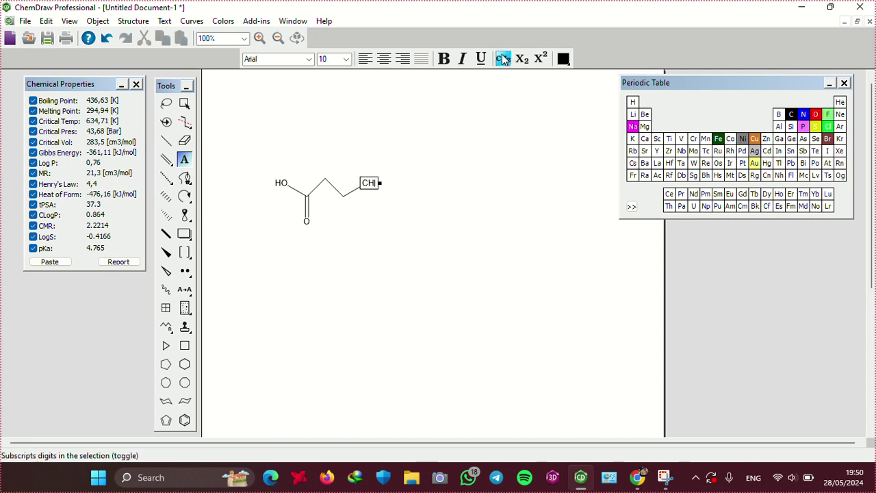
pyautogui.write('3')
pyautogui.click(502, 58)
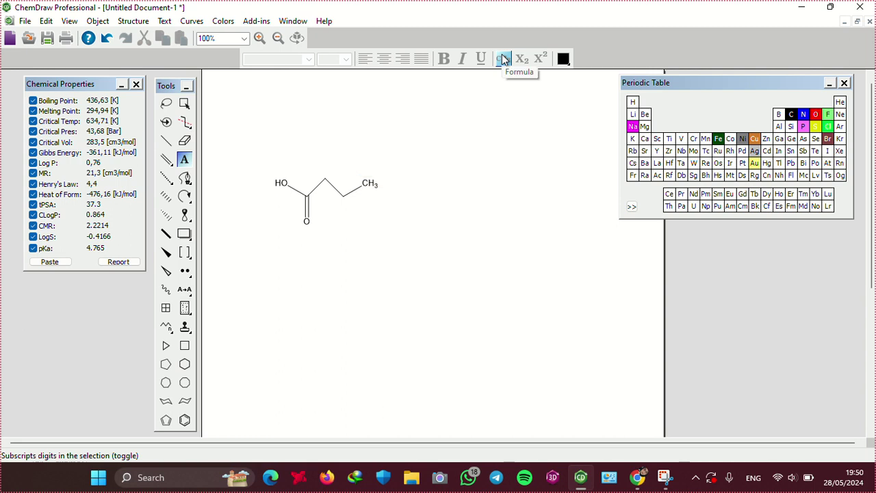
# Select the whole molecule, apply Clean Up Structure to it and deselect it
pyautogui.click(185, 106)
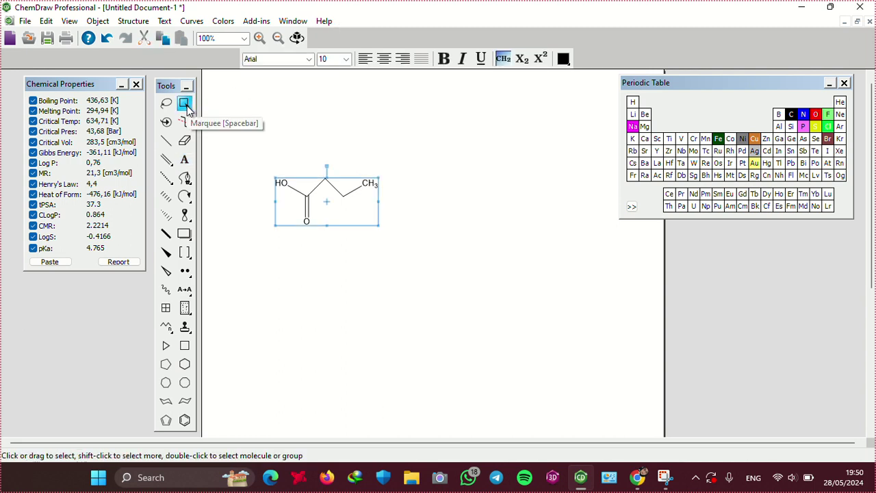
pyautogui.click(141, 21)
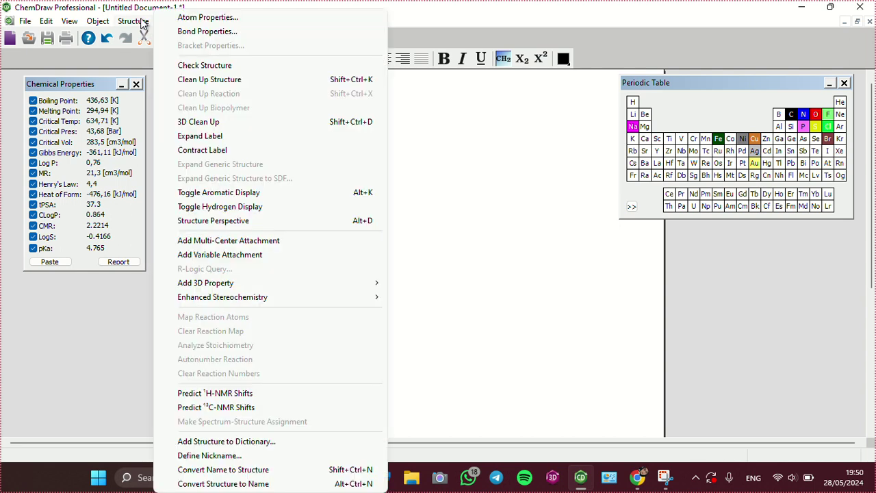
pyautogui.click(262, 79)
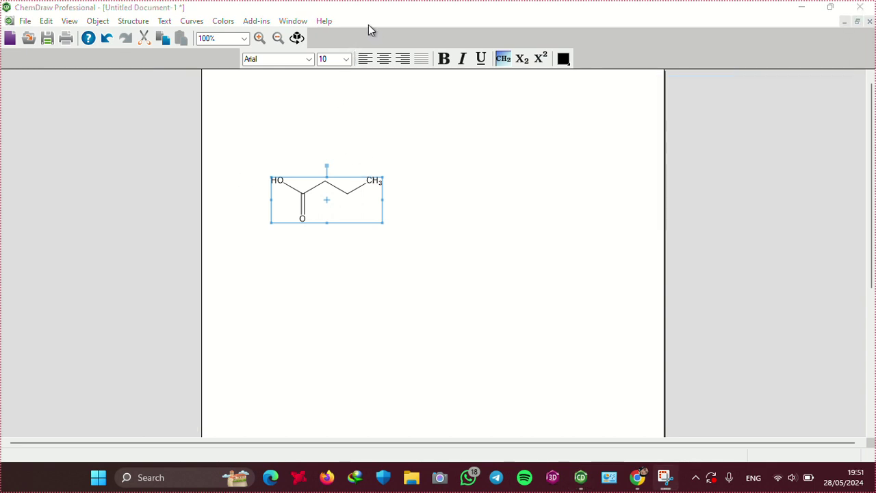
pyautogui.click(406, 196)
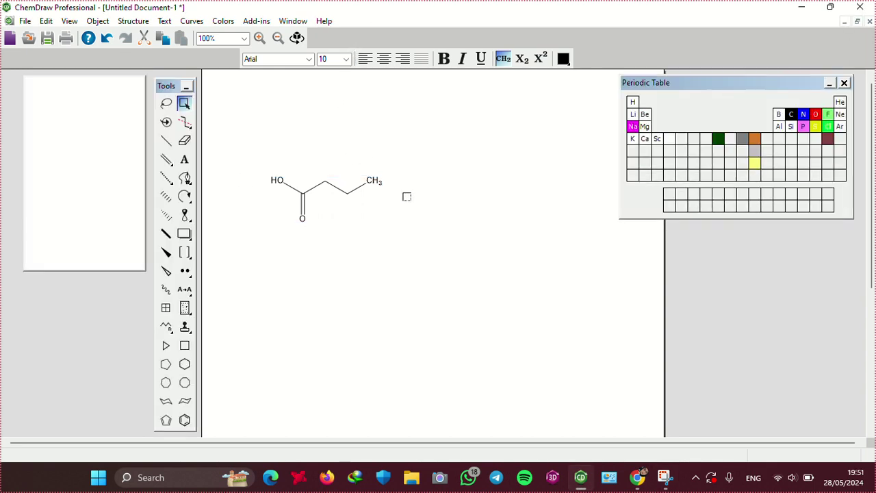
# Select the cleaned-up molecule and place its chemical name below it with Convert Structure to Name
pyautogui.doubleClick(183, 103)
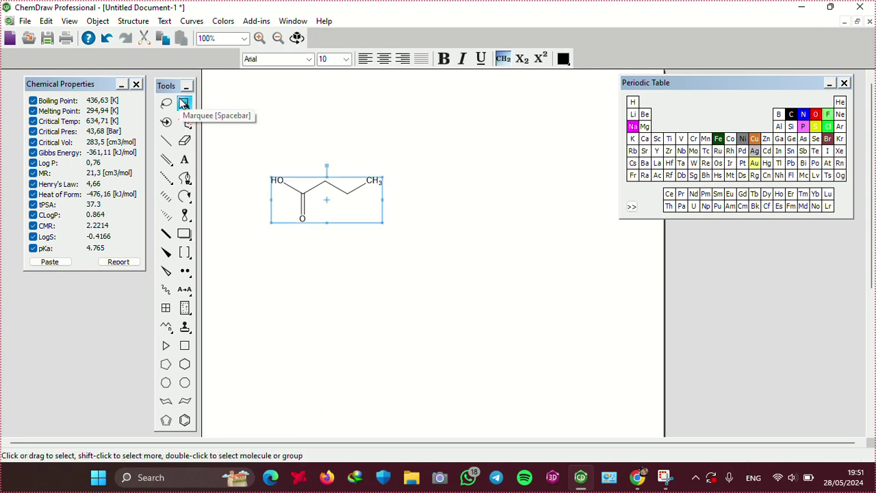
pyautogui.click(133, 22)
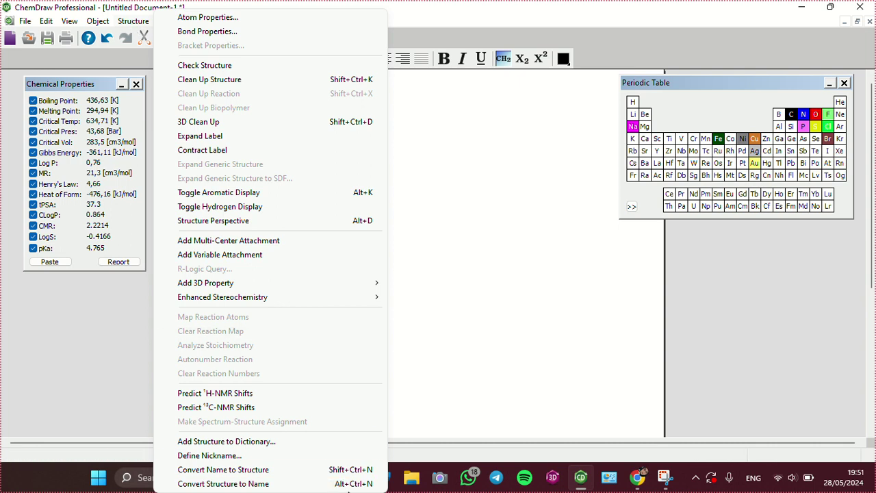
pyautogui.click(354, 484)
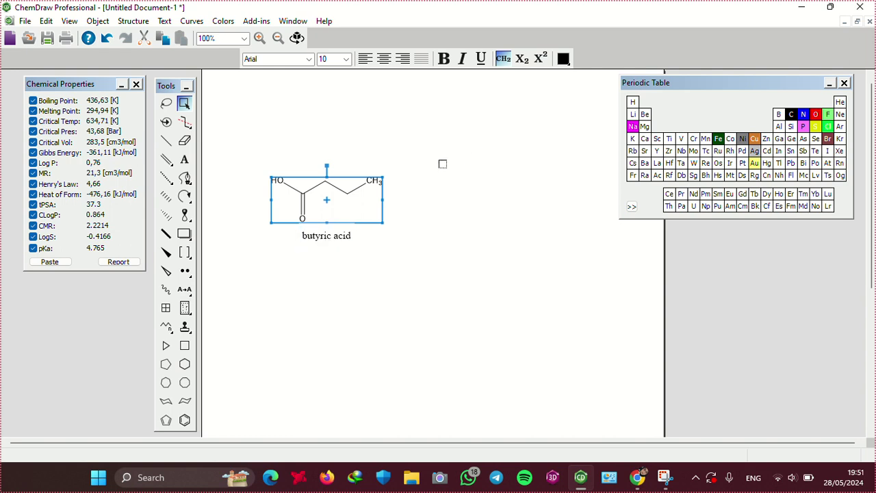
pyautogui.click(367, 14)
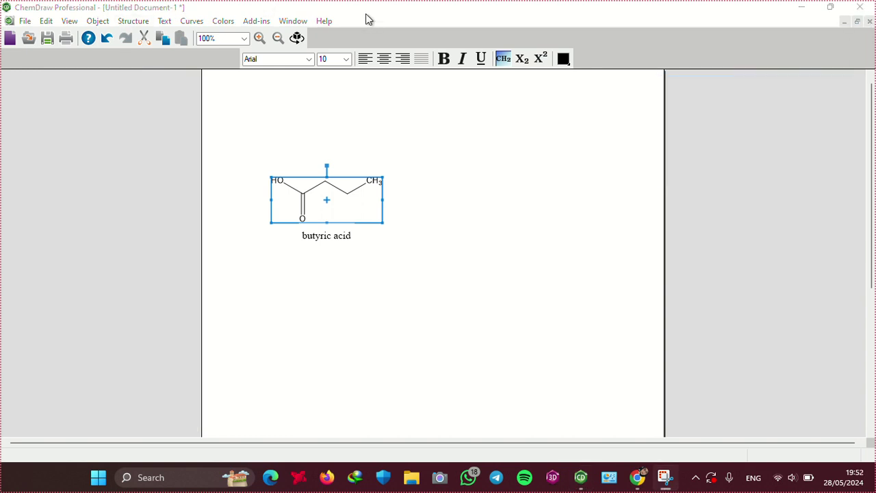
pyautogui.click(296, 126)
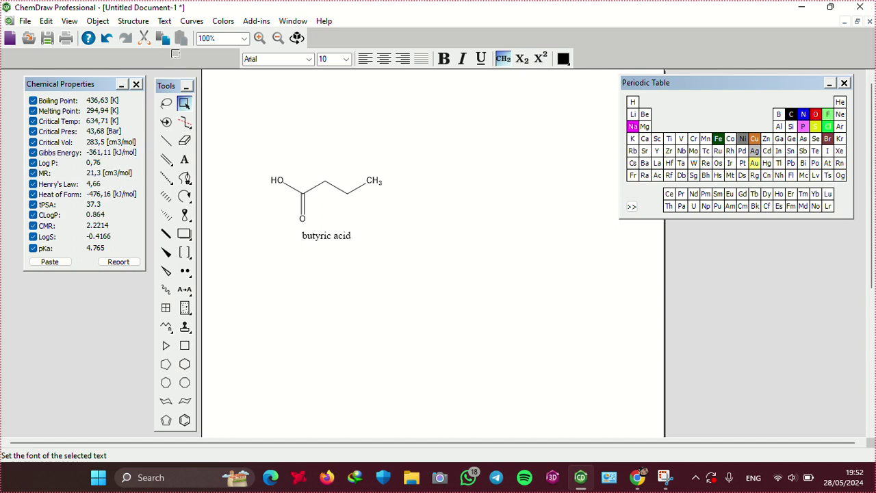
# Insert a structure from the name "butyric acid" with its name pasted below, and move it beside the drawn molecule
pyautogui.click(133, 20)
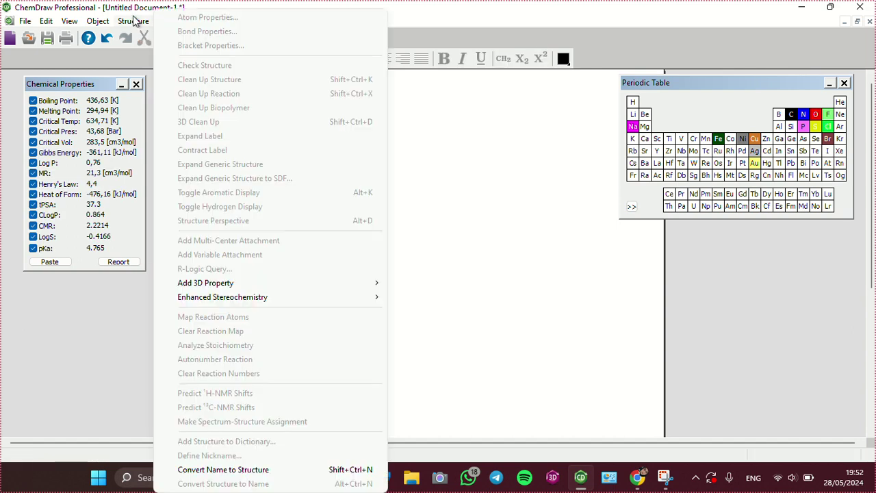
pyautogui.click(226, 470)
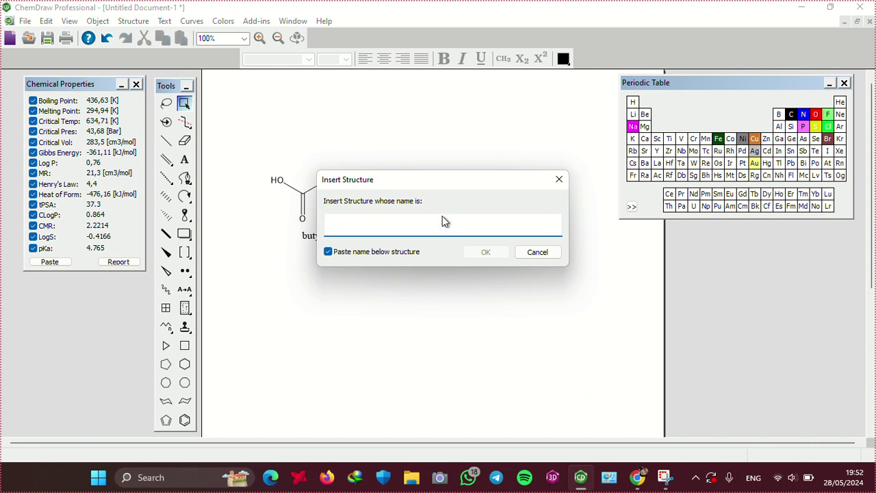
pyautogui.write('butyric acid')
pyautogui.press('Return')
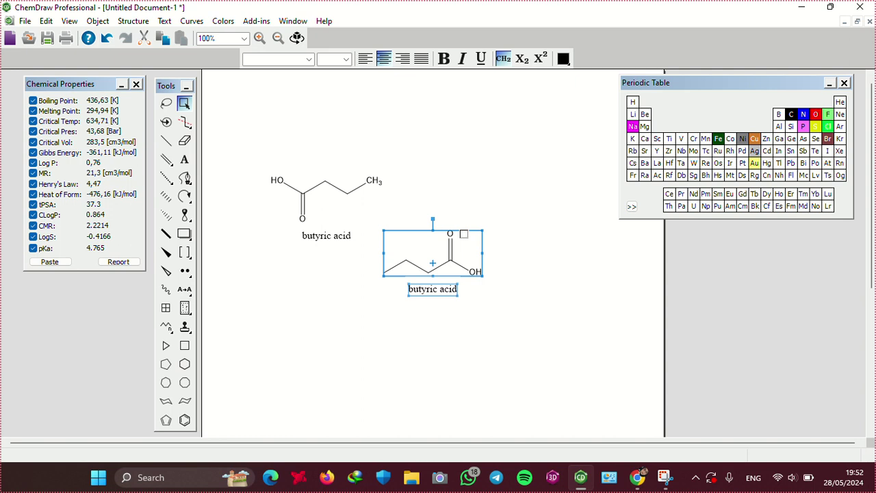
pyautogui.moveTo(464, 234); pyautogui.dragTo(541, 173)
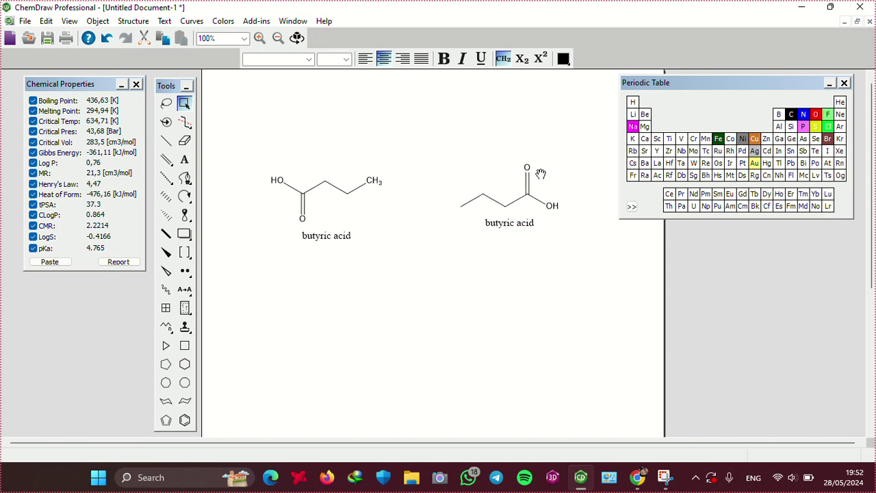
# Delete the hand-drawn butyric acid with its caption, and move the name-generated molecule with its caption to the page's upper-left corner
pyautogui.moveTo(541, 174); pyautogui.dragTo(540, 175)
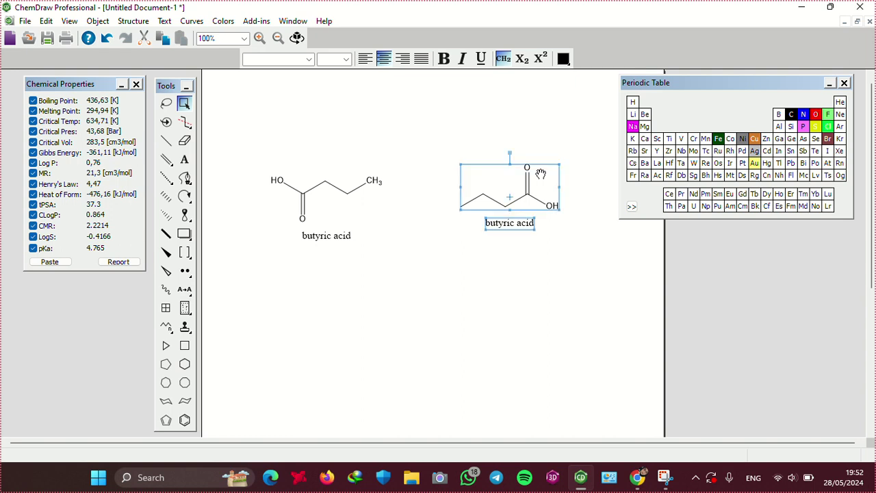
pyautogui.click(582, 304)
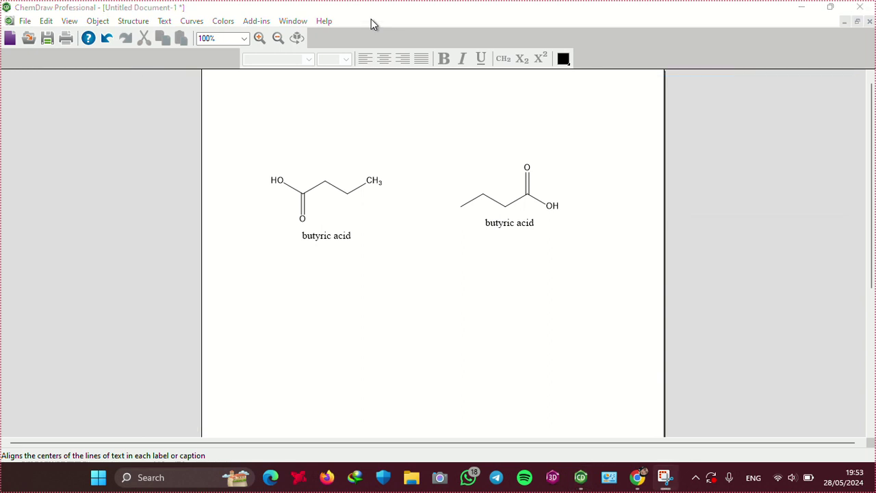
pyautogui.click(356, 140)
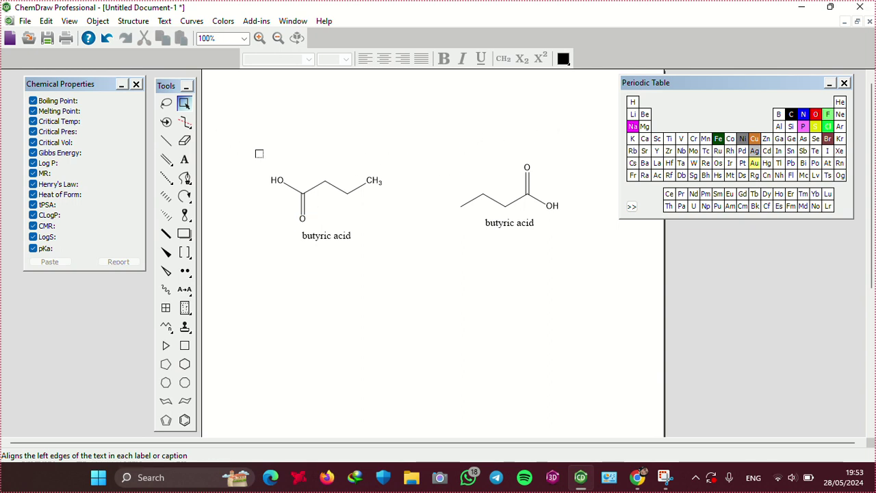
pyautogui.moveTo(260, 153); pyautogui.dragTo(428, 251)
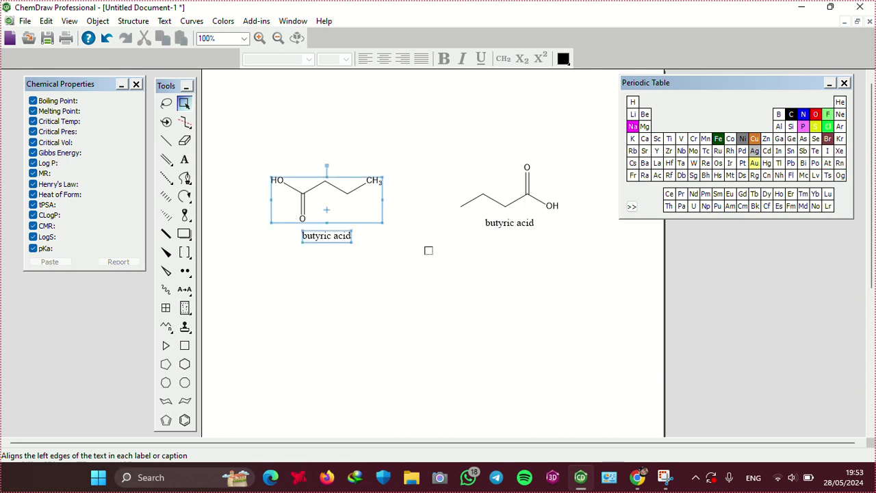
pyautogui.press('Delete')
pyautogui.moveTo(458, 155); pyautogui.dragTo(589, 241)
pyautogui.moveTo(514, 178); pyautogui.dragTo(287, 100)
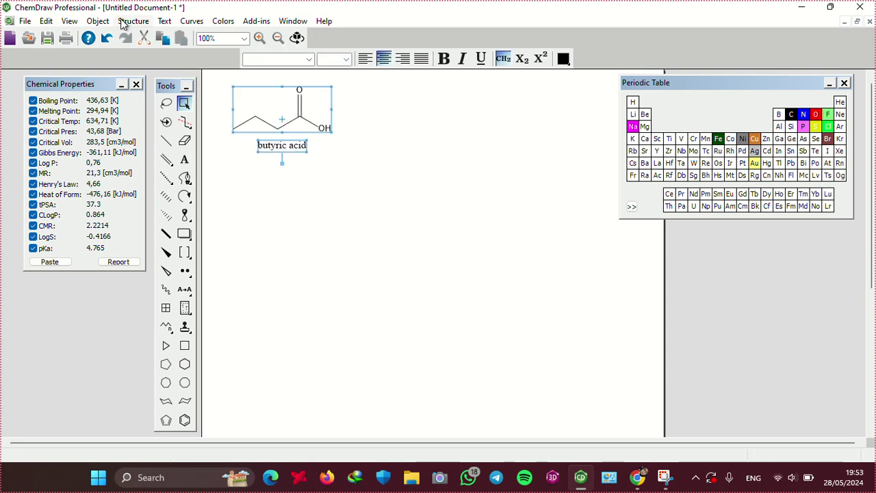
# Predict the 1H-NMR shifts of the butyric acid molecule and examine the peaks of the estimated spectrum
pyautogui.click(133, 21)
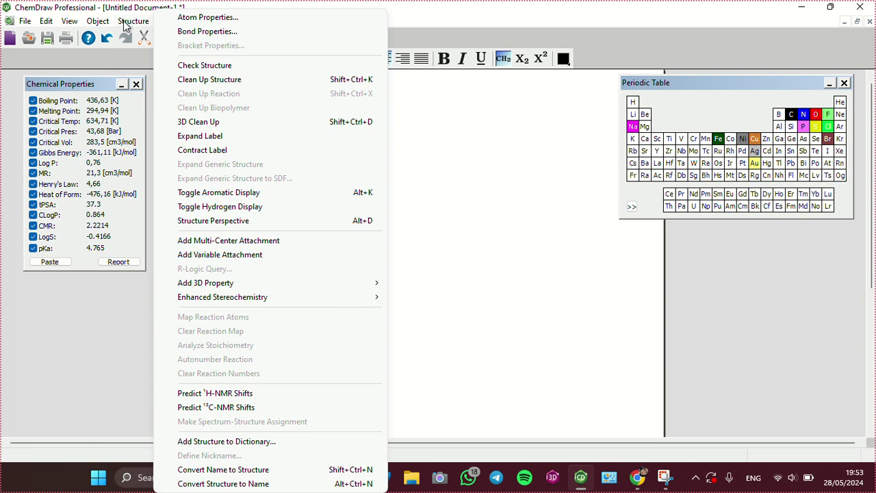
pyautogui.click(271, 395)
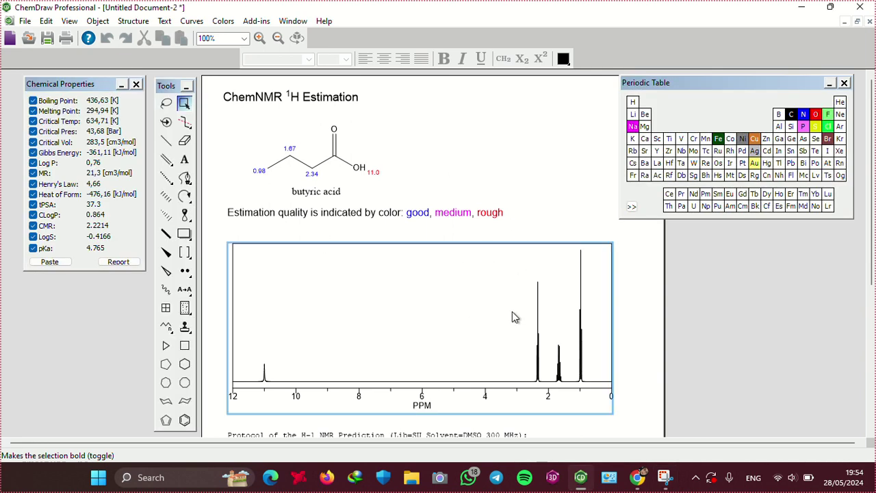
pyautogui.moveTo(265, 373)
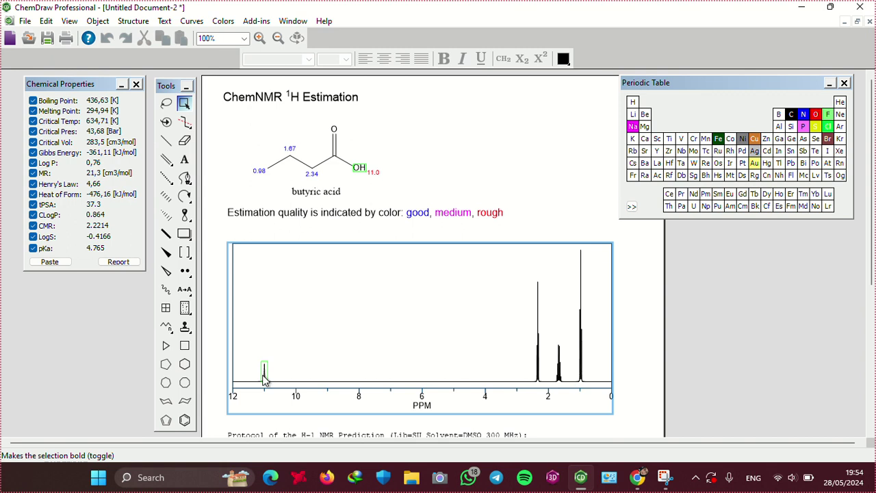
pyautogui.click(537, 380)
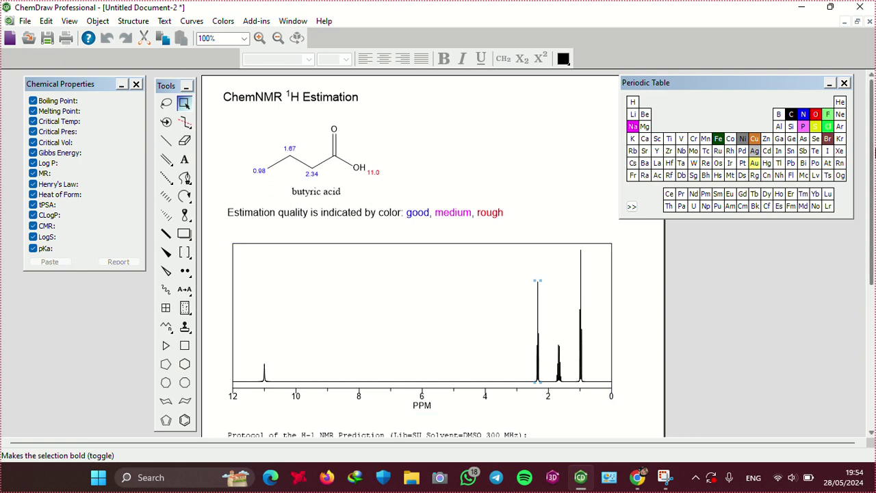
pyautogui.moveTo(875, 151); pyautogui.dragTo(875, 322)
pyautogui.moveTo(867, 277); pyautogui.dragTo(873, 77)
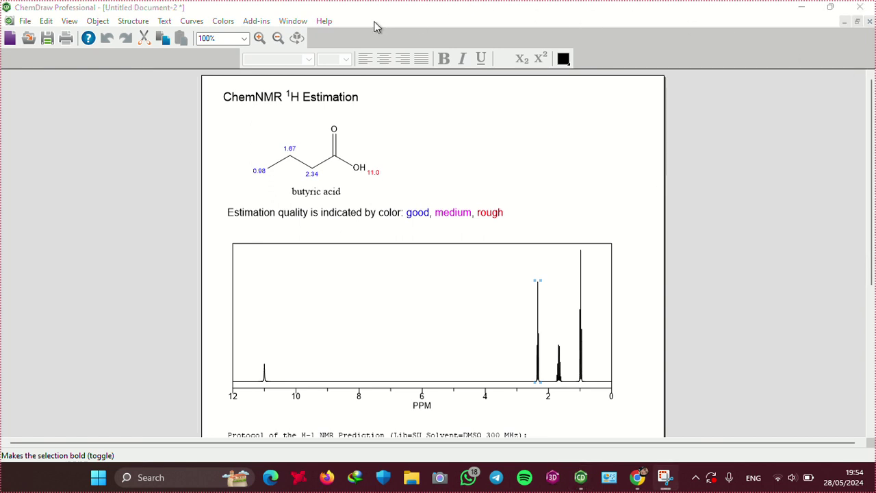
# Delete the spectrum, heading, annotated molecule, caption and quality note from the 1H estimation page
pyautogui.hotkey('alt', 'Tab')
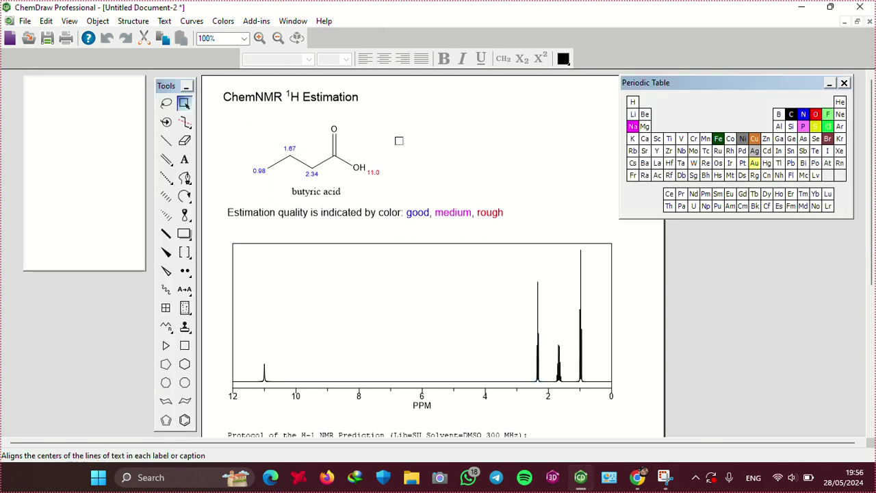
pyautogui.press('Delete')
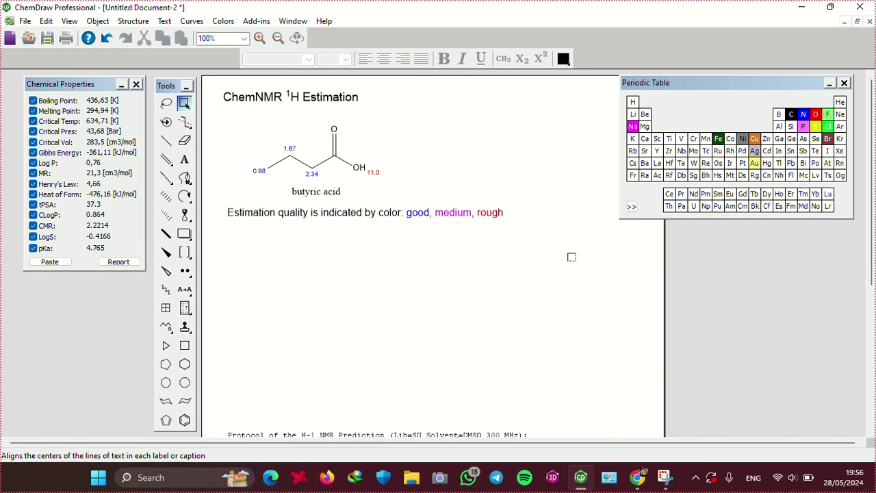
pyautogui.moveTo(581, 223)
pyautogui.mouseDown()
pyautogui.moveTo(463, 247)
pyautogui.moveTo(245, 161)
pyautogui.moveTo(180, 120)
pyautogui.moveTo(210, 87)
pyautogui.mouseUp()
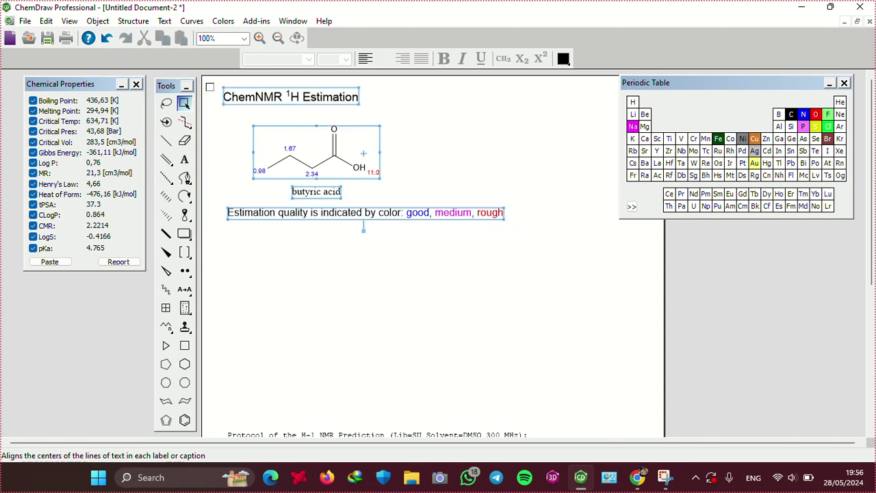
pyautogui.press('Delete')
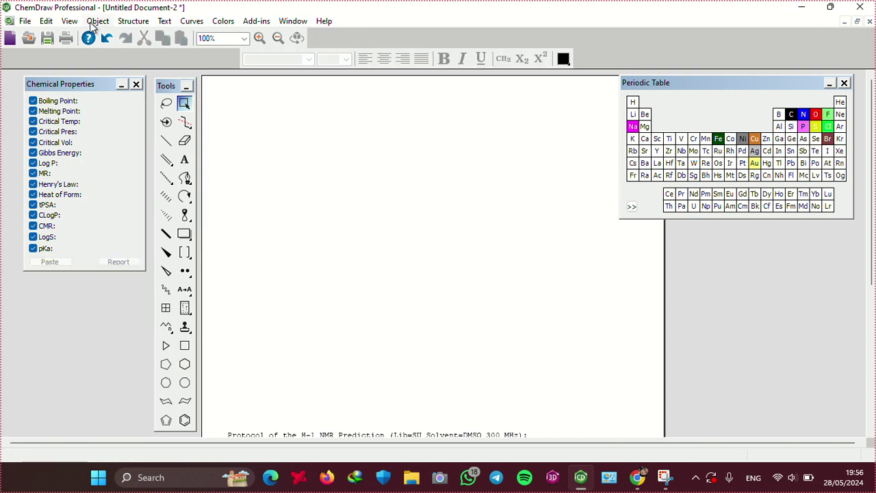
# Insert a structure from the name "butyric acid" with its name pasted below, and move it to the page's upper-left corner
pyautogui.click(135, 26)
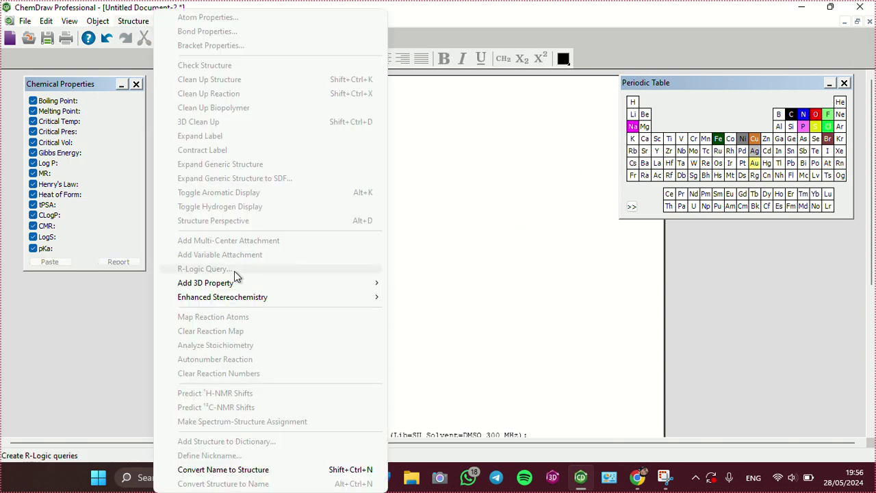
pyautogui.click(237, 470)
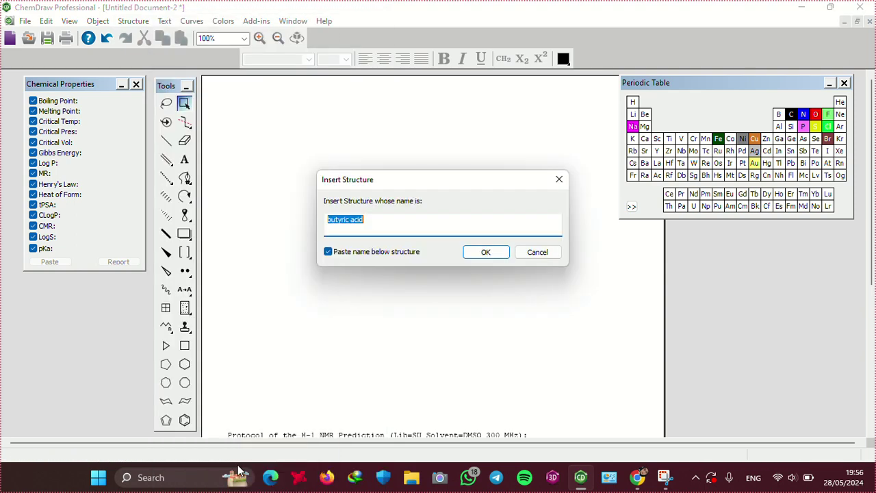
pyautogui.press('Return')
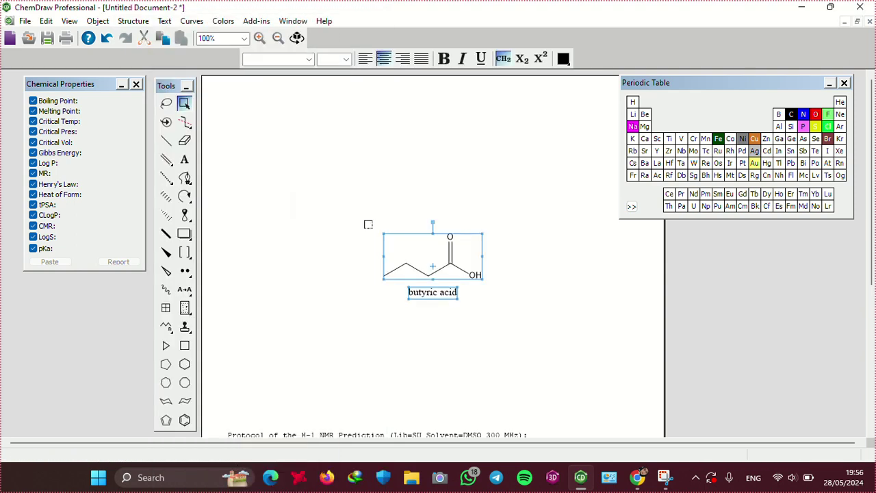
pyautogui.moveTo(437, 254); pyautogui.dragTo(289, 120)
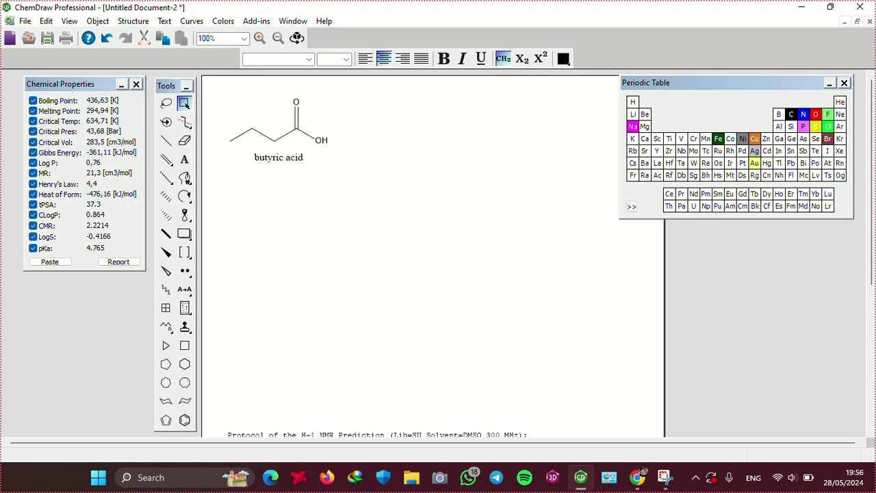
# Predict the 13C-NMR shifts of the butyric acid molecule and examine the carbon peaks of the estimated spectrum
pyautogui.click(139, 21)
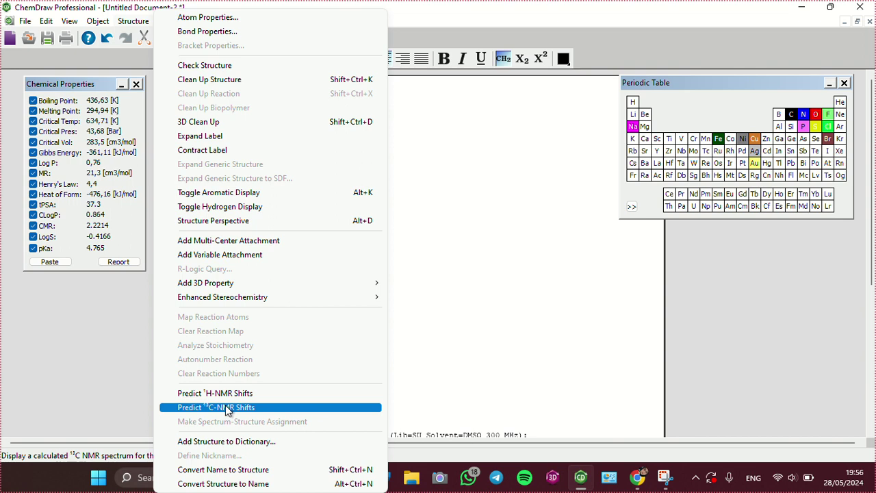
pyautogui.click(228, 408)
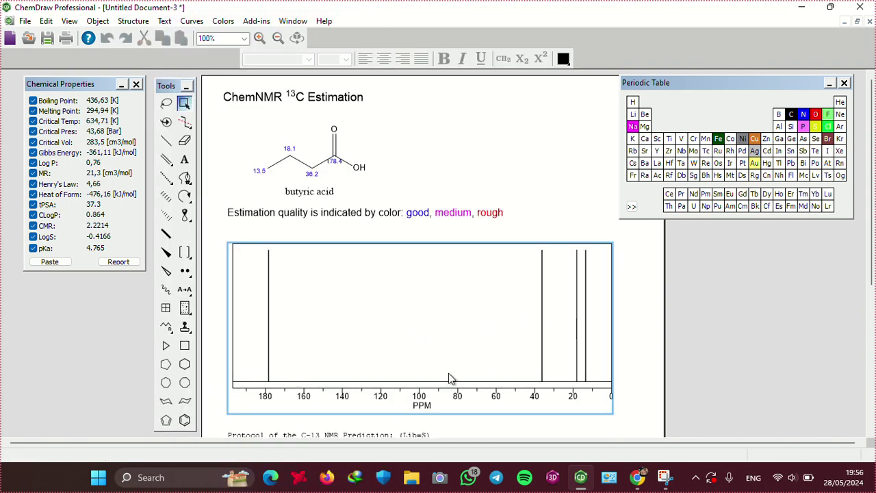
pyautogui.click(269, 354)
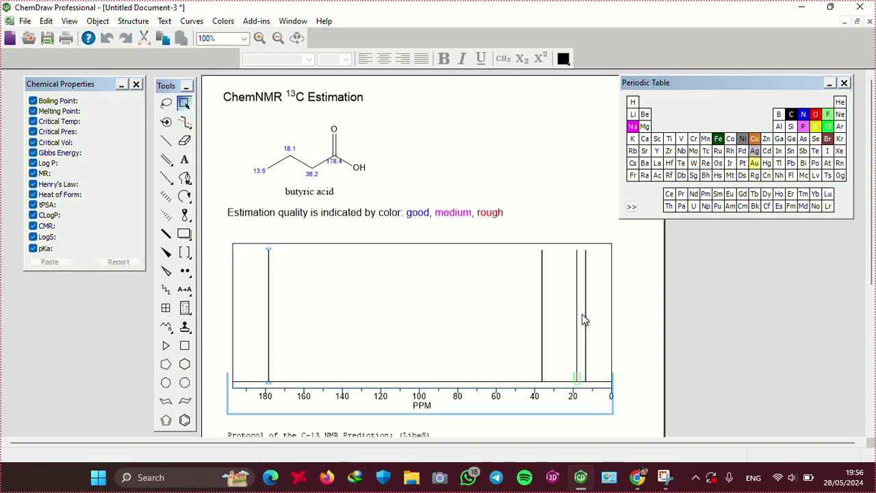
pyautogui.moveTo(874, 103)
pyautogui.mouseDown()
pyautogui.moveTo(875, 283)
pyautogui.moveTo(874, 107)
pyautogui.mouseUp()
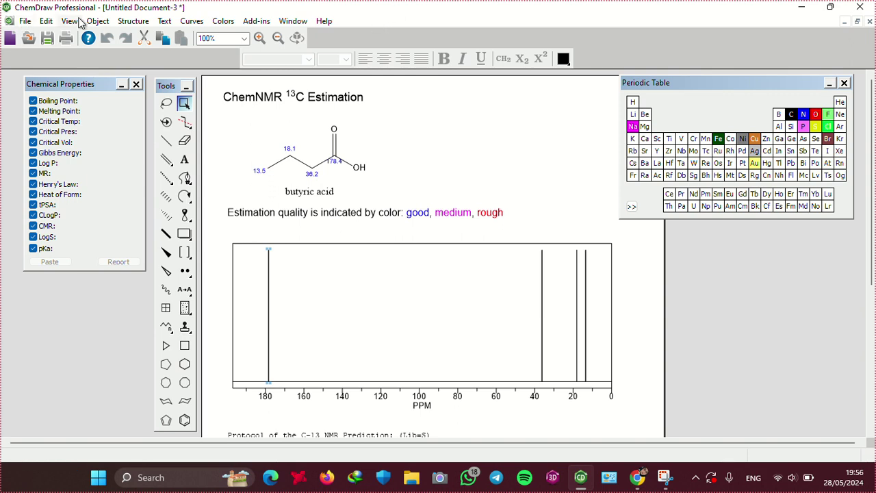
# Begin saving the 13C estimation document as "asam butirat", look through the available file formats and cancel the save
pyautogui.click(49, 39)
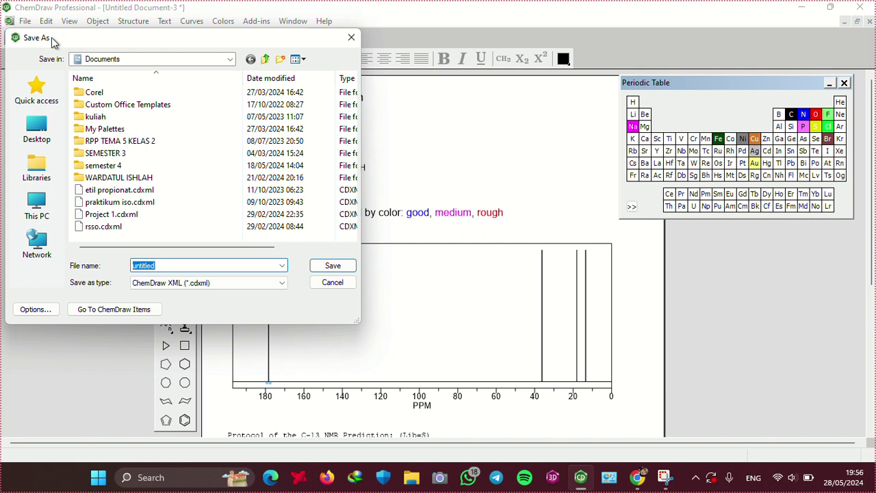
pyautogui.press('BackSpace')
pyautogui.write('bhjh')
pyautogui.press('BackSpace')
pyautogui.press('BackSpace')
pyautogui.press('BackSpace')
pyautogui.write('asam butirat')
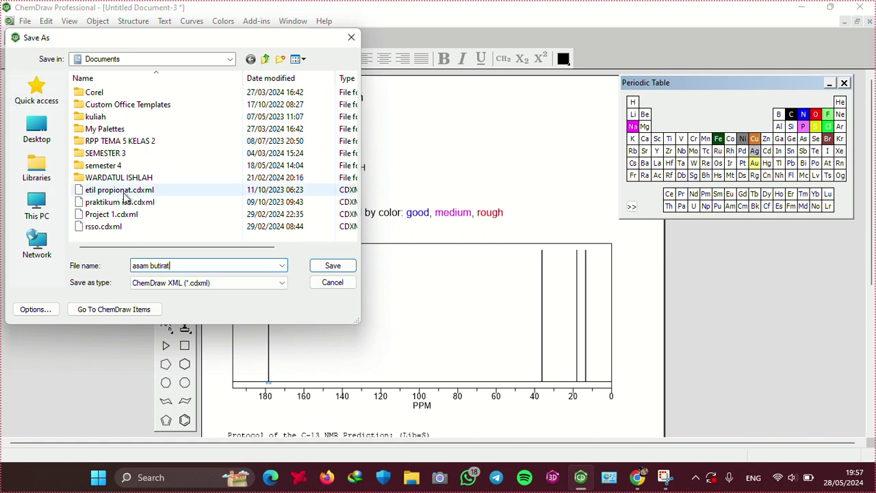
pyautogui.click(243, 286)
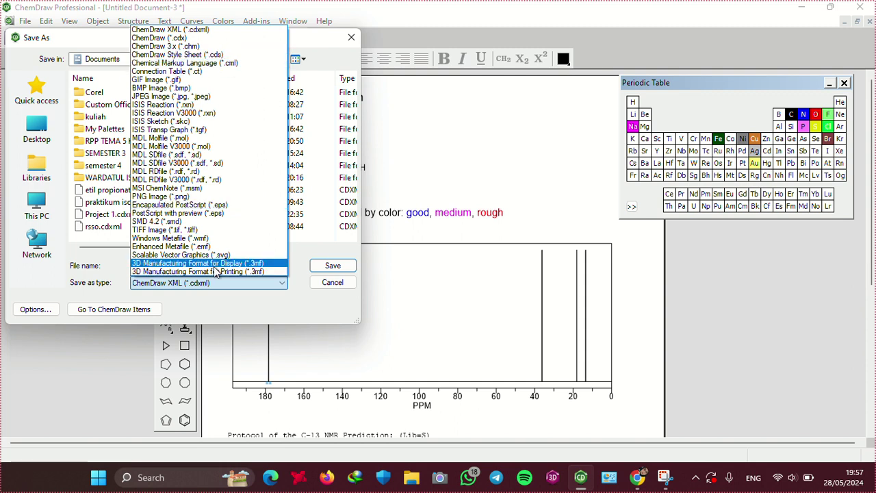
pyautogui.click(213, 281)
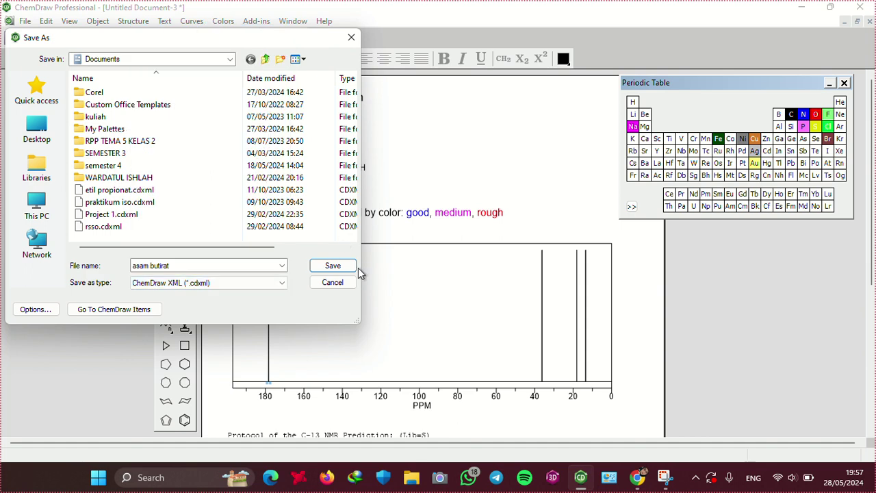
pyautogui.click(344, 286)
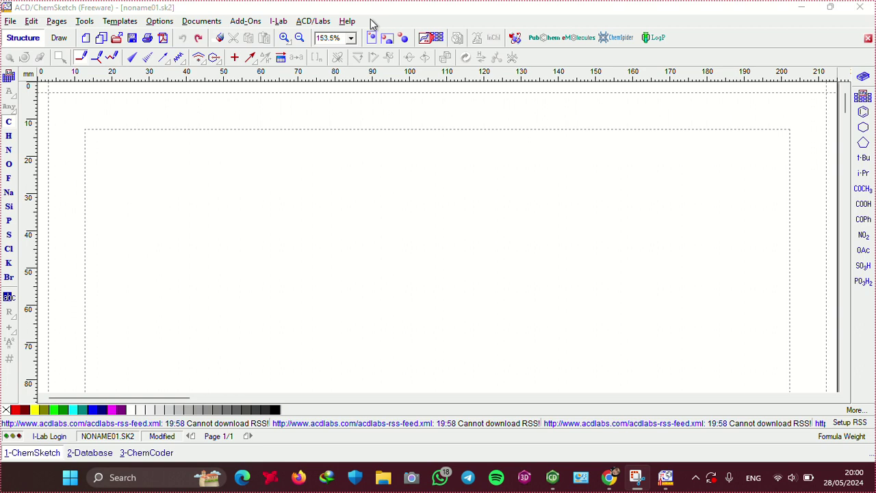
# In ACD/ChemSketch, draw a zigzag chain of five carbons joined by single bonds near the page's upper-left corner
pyautogui.click(247, 153)
pyautogui.moveTo(169, 192); pyautogui.dragTo(205, 230)
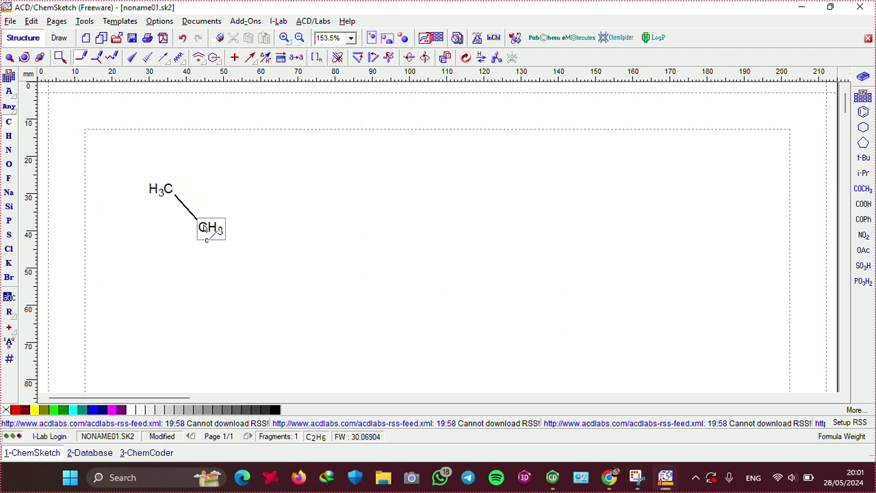
pyautogui.click(242, 199)
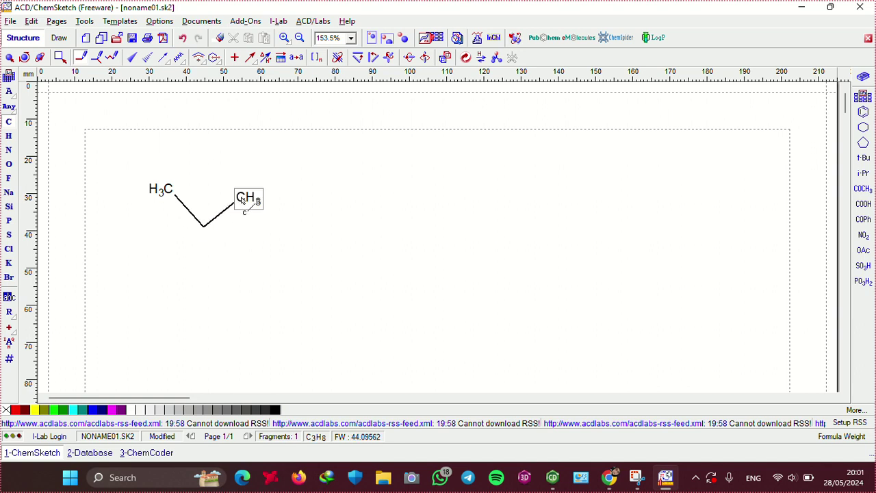
pyautogui.moveTo(243, 202); pyautogui.dragTo(308, 192)
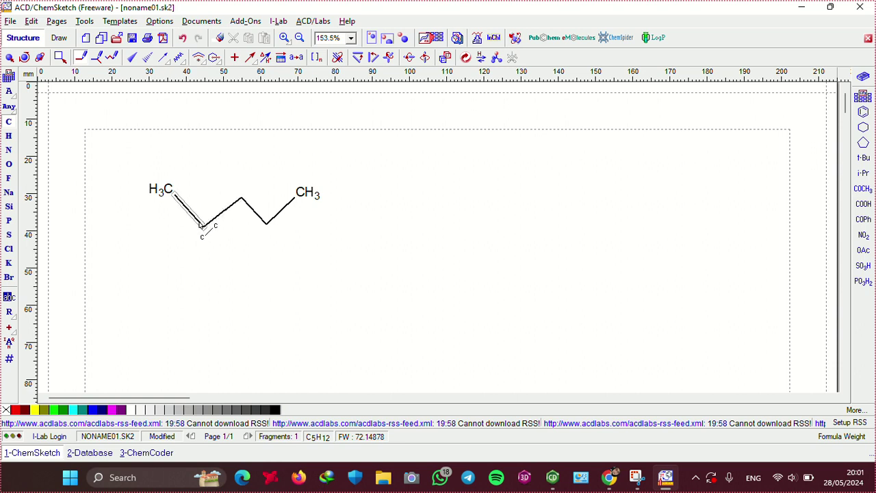
# Try to add two methyl branches below the second carbon of the chain, and undo them
pyautogui.click(202, 226)
pyautogui.moveTo(203, 227); pyautogui.dragTo(198, 258)
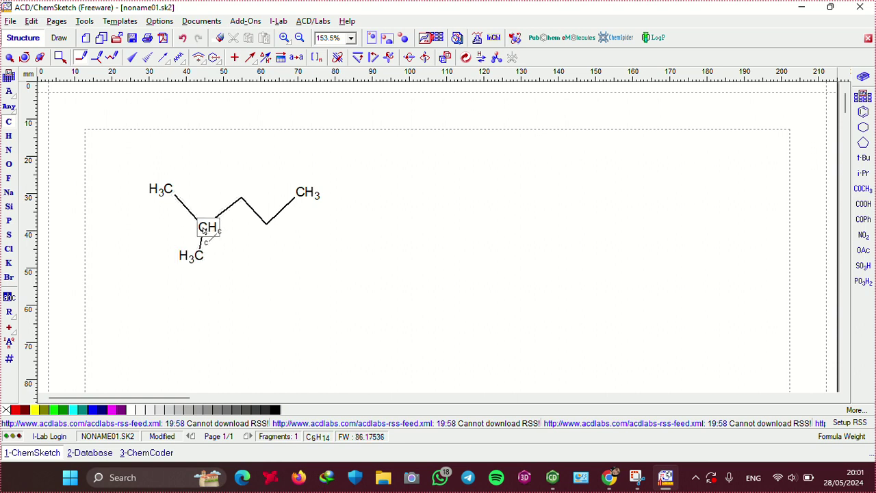
pyautogui.moveTo(205, 228); pyautogui.dragTo(206, 254)
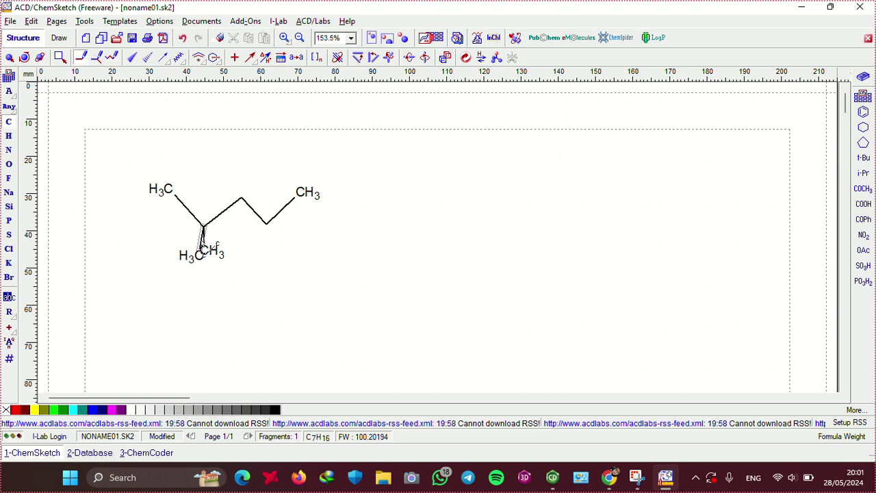
pyautogui.click(182, 39)
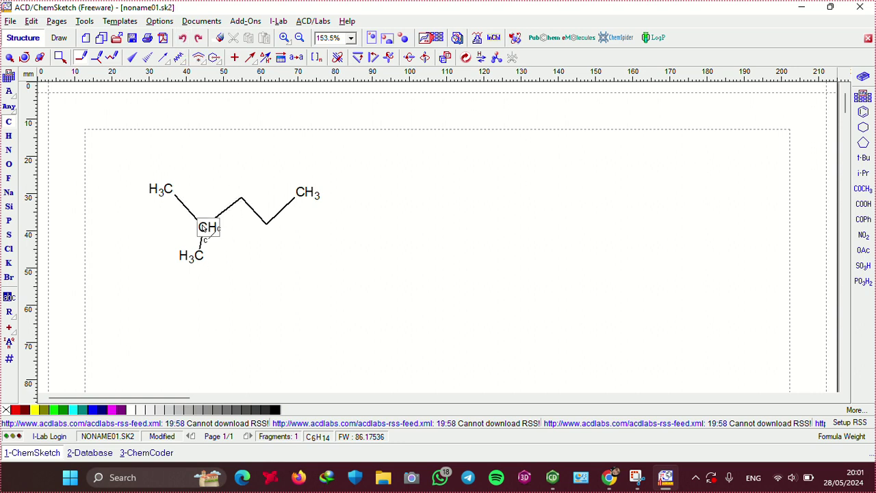
pyautogui.moveTo(209, 248); pyautogui.dragTo(217, 244)
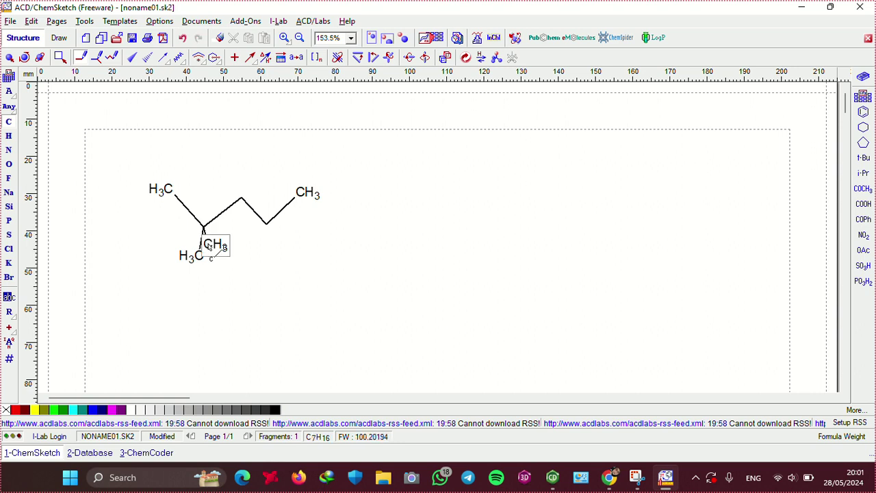
pyautogui.click(183, 39)
pyautogui.click(183, 39)
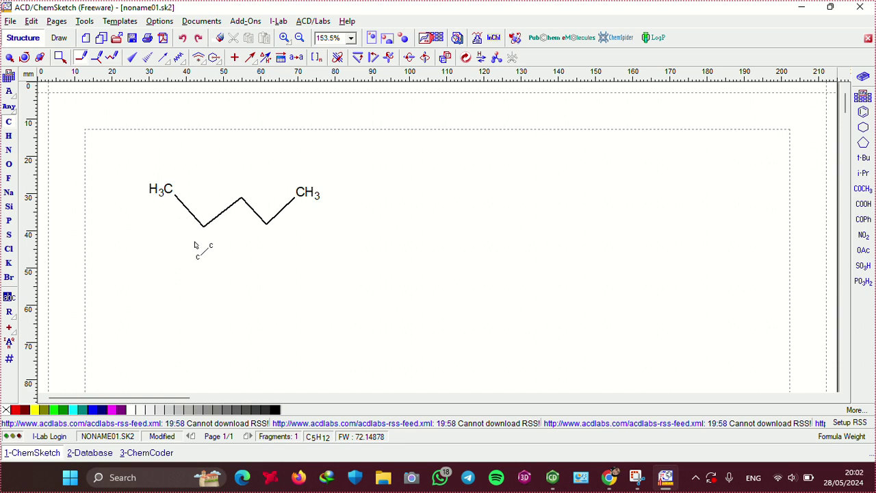
# Add a double-bonded branch below the chain's second carbon, and change the branch end and the adjacent CH3 end to oxygen
pyautogui.moveTo(204, 227); pyautogui.dragTo(208, 258)
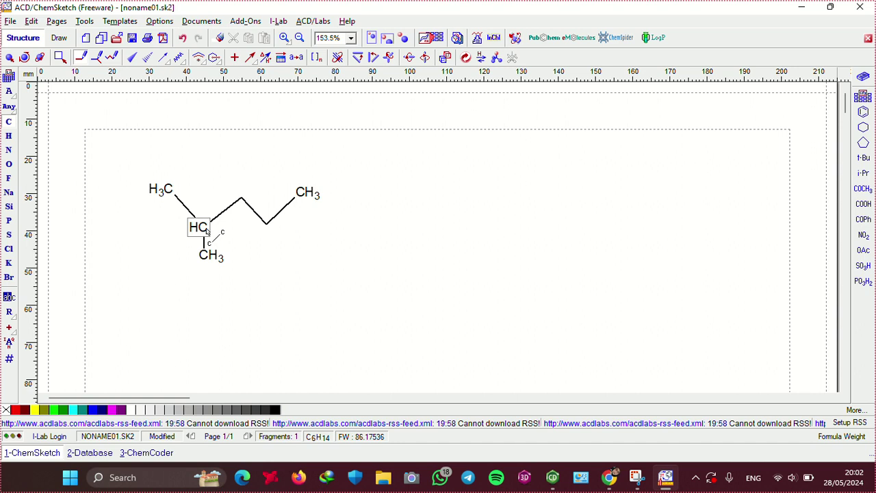
pyautogui.click(214, 262)
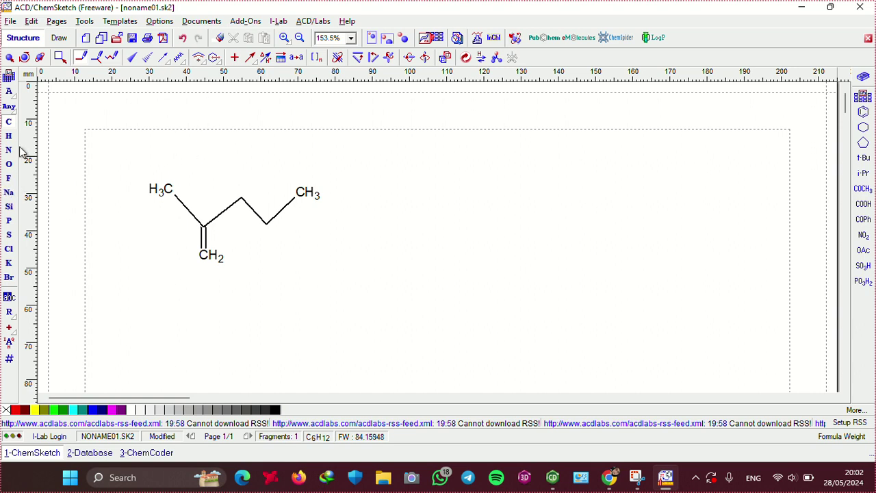
pyautogui.click(8, 165)
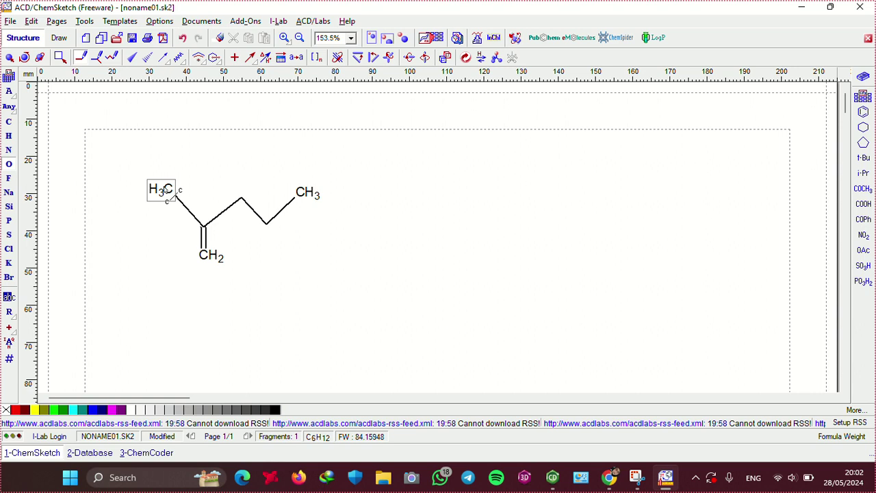
pyautogui.click(166, 191)
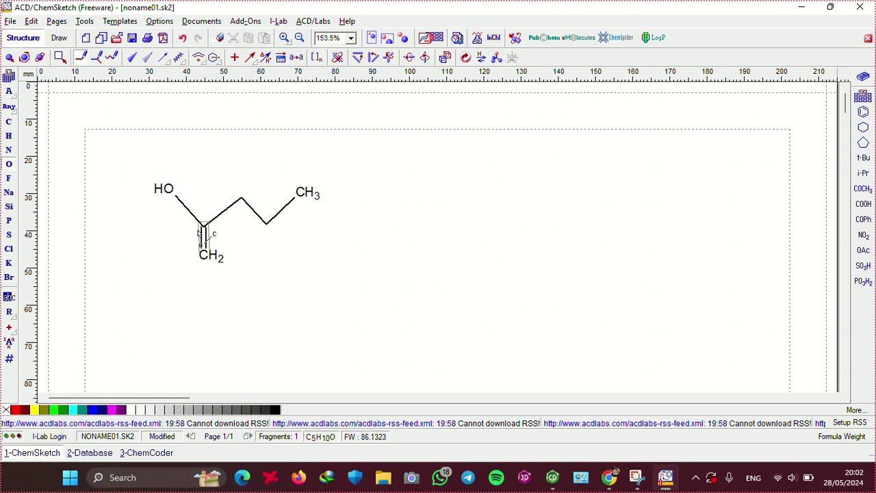
pyautogui.click(207, 261)
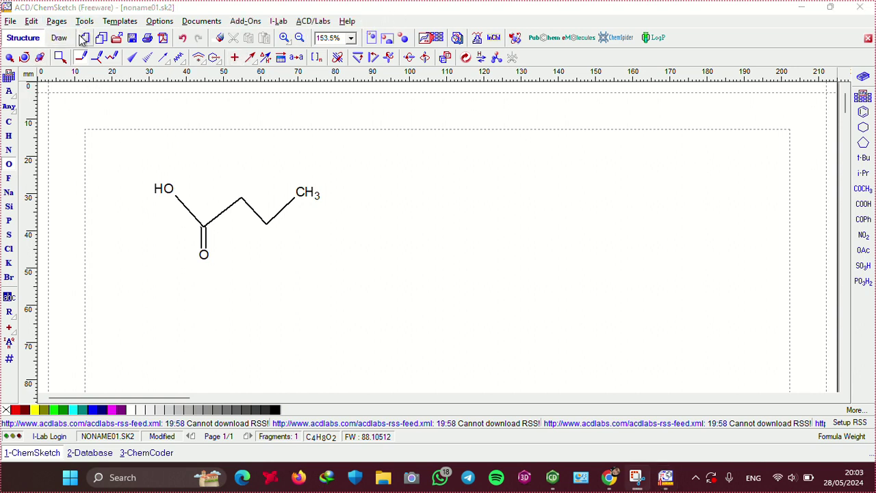
# Lasso the whole molecule and generate its name below the structure
pyautogui.click(69, 58)
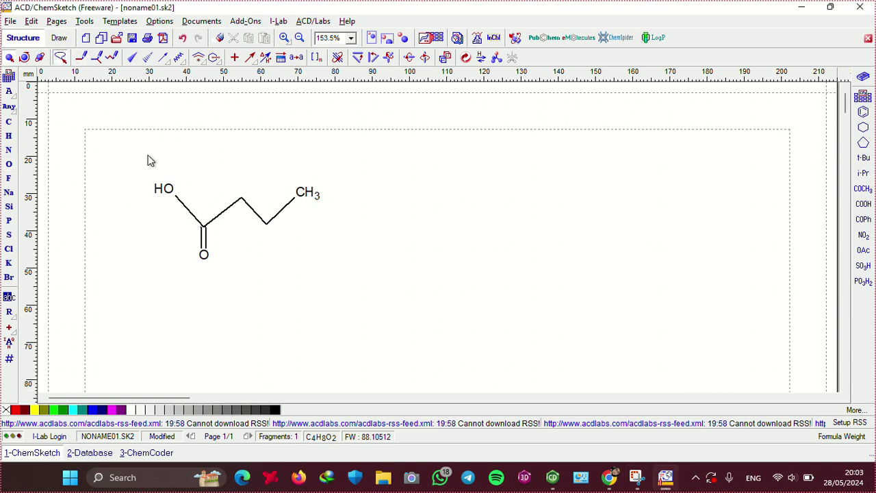
pyautogui.moveTo(134, 162)
pyautogui.mouseDown()
pyautogui.moveTo(210, 255)
pyautogui.moveTo(267, 290)
pyautogui.moveTo(384, 225)
pyautogui.moveTo(370, 171)
pyautogui.mouseUp()
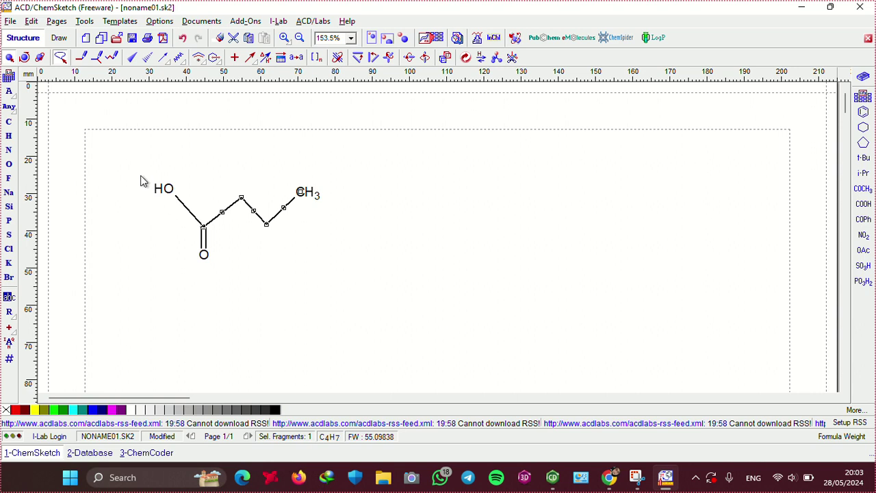
pyautogui.moveTo(112, 146)
pyautogui.mouseDown()
pyautogui.moveTo(246, 225)
pyautogui.moveTo(276, 280)
pyautogui.moveTo(254, 284)
pyautogui.mouseUp()
pyautogui.moveTo(123, 151)
pyautogui.mouseDown()
pyautogui.moveTo(244, 163)
pyautogui.moveTo(342, 190)
pyautogui.moveTo(376, 235)
pyautogui.mouseUp()
pyautogui.moveTo(117, 146)
pyautogui.mouseDown()
pyautogui.moveTo(319, 384)
pyautogui.moveTo(211, 391)
pyautogui.moveTo(188, 385)
pyautogui.moveTo(172, 363)
pyautogui.mouseUp()
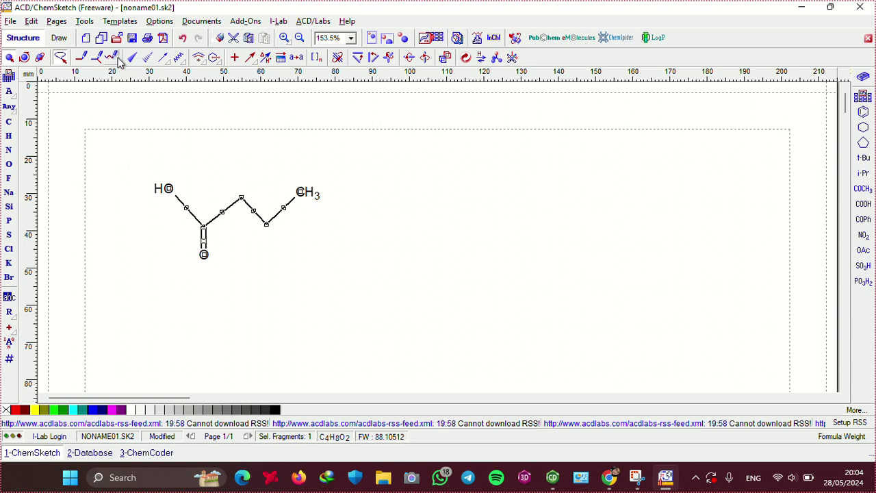
pyautogui.click(84, 21)
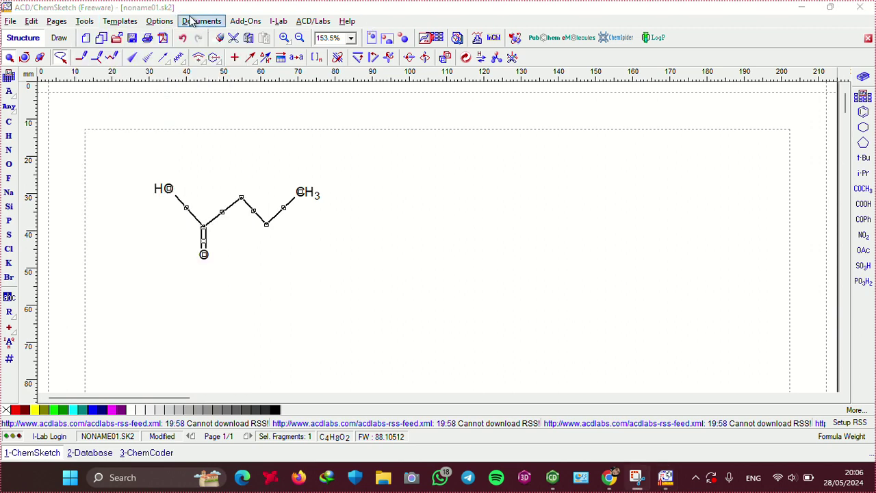
pyautogui.click(90, 22)
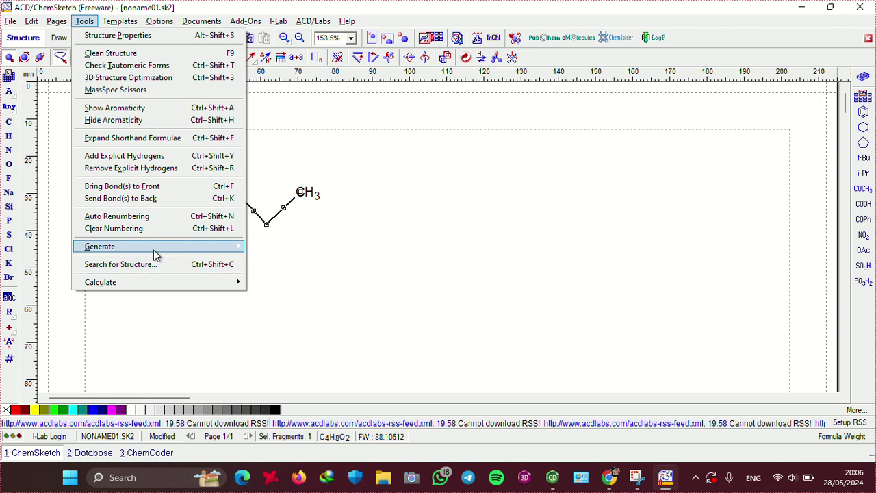
pyautogui.moveTo(154, 255)
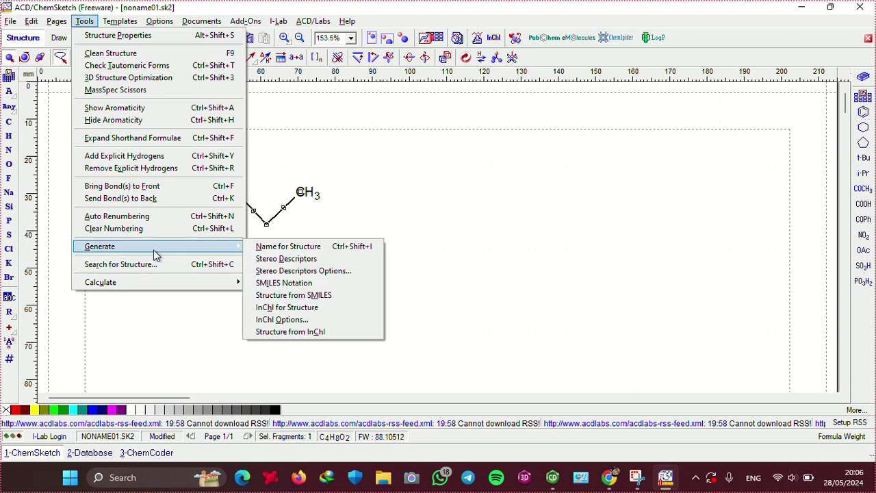
pyautogui.click(271, 247)
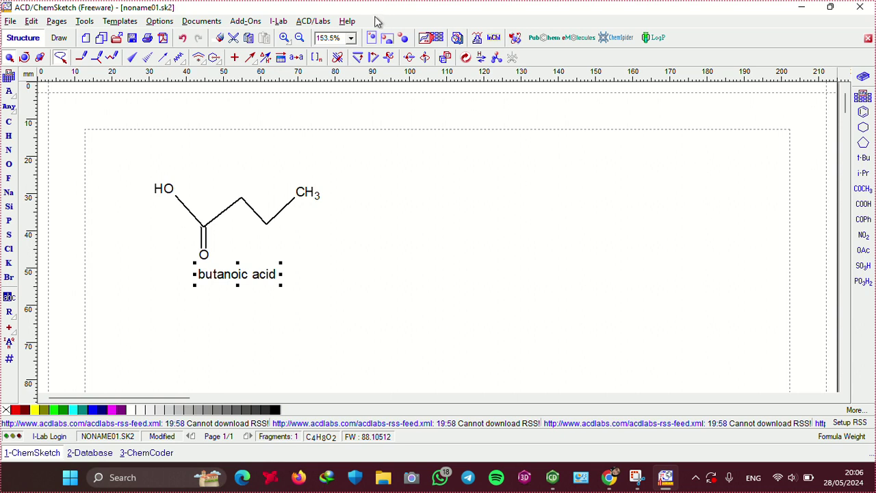
pyautogui.press('super+shift+s')
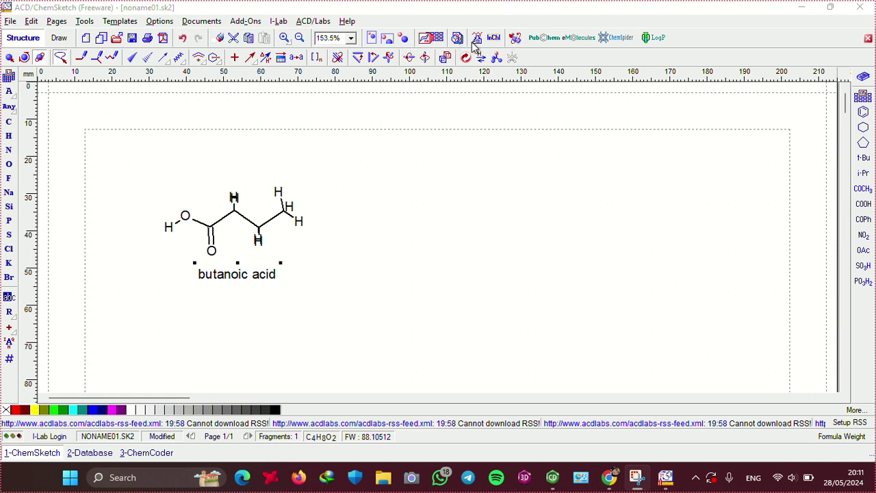
# Select the whole butanoic acid molecule, calculate its elemental composition and dismiss the result without copying it
pyautogui.click(127, 174)
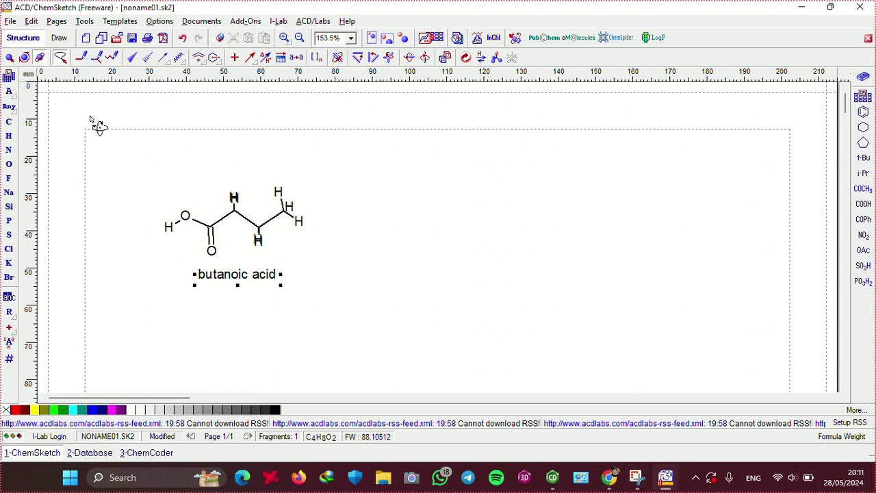
pyautogui.moveTo(117, 139)
pyautogui.mouseDown()
pyautogui.moveTo(303, 167)
pyautogui.moveTo(348, 290)
pyautogui.moveTo(239, 391)
pyautogui.mouseUp()
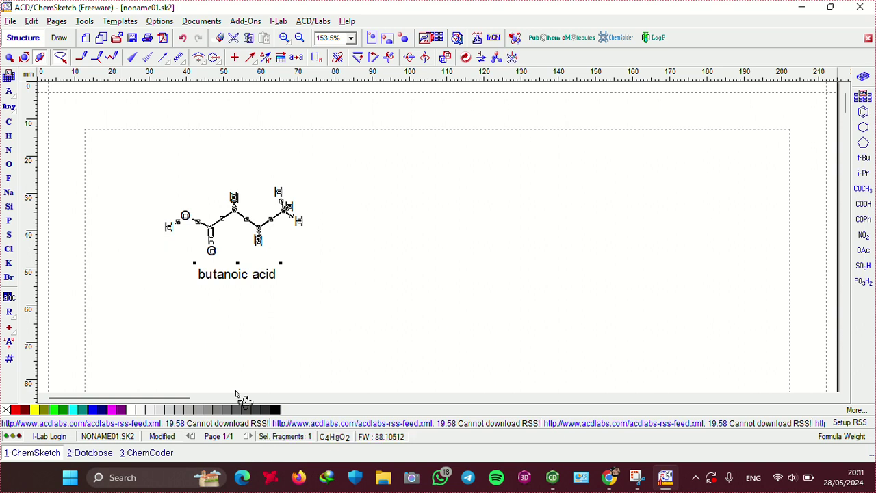
pyautogui.click(516, 39)
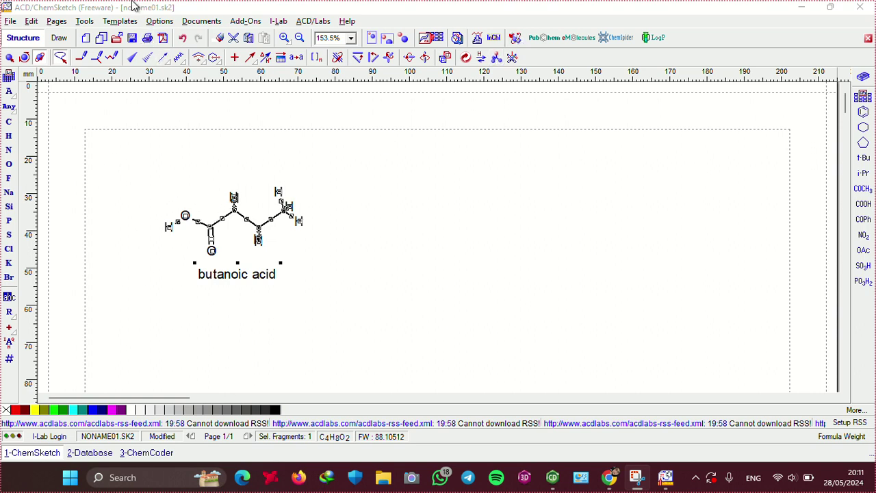
pyautogui.click(85, 21)
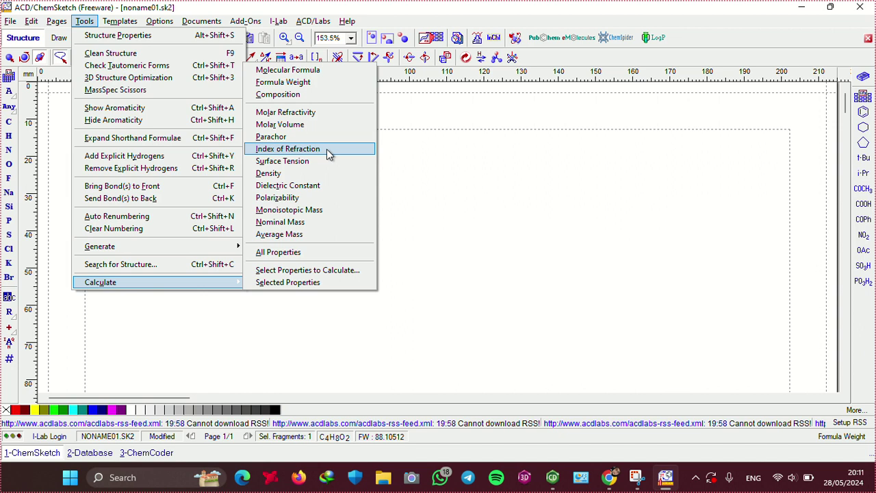
pyautogui.click(338, 94)
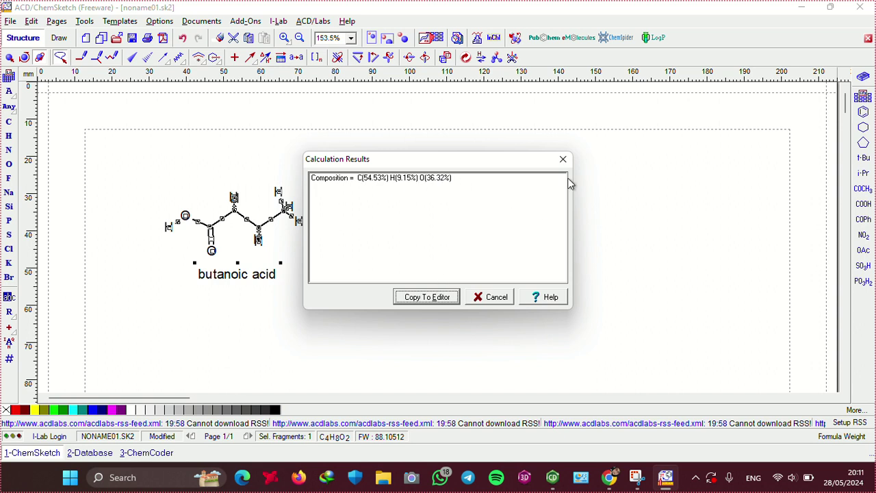
pyautogui.click(563, 159)
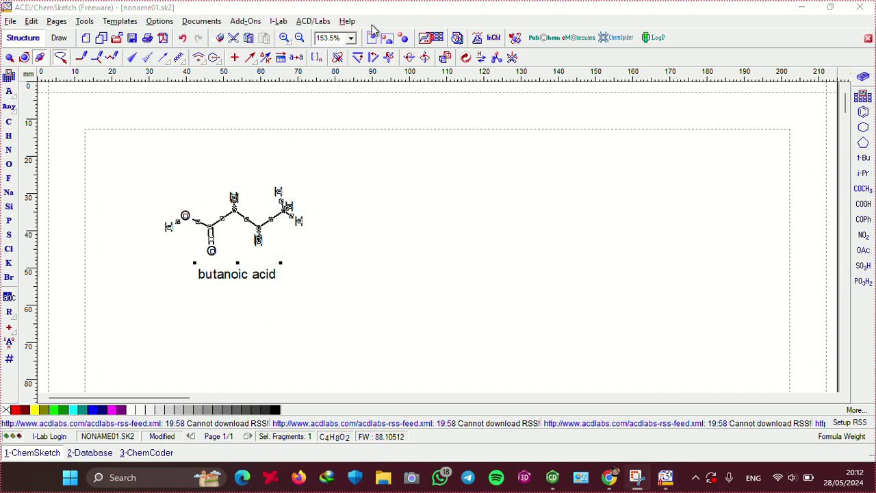
# Calculate the molecular formula of the selected butanoic acid molecule and dismiss the result
pyautogui.click(85, 22)
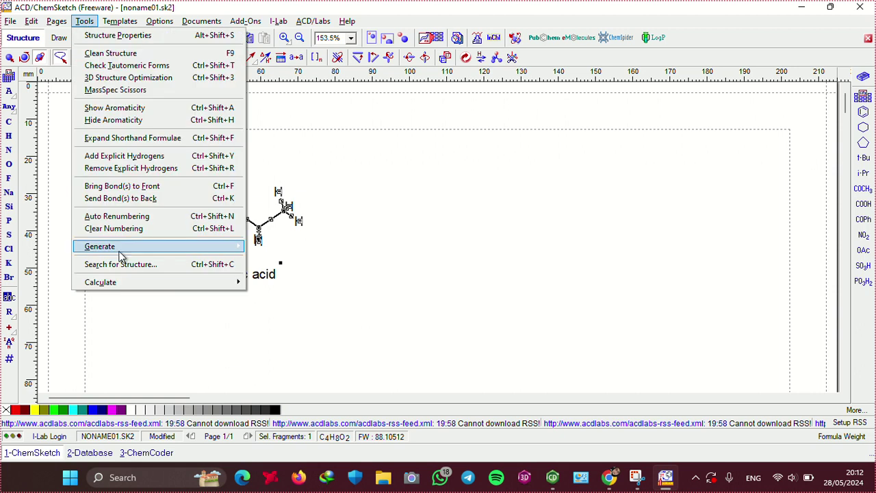
pyautogui.moveTo(104, 282)
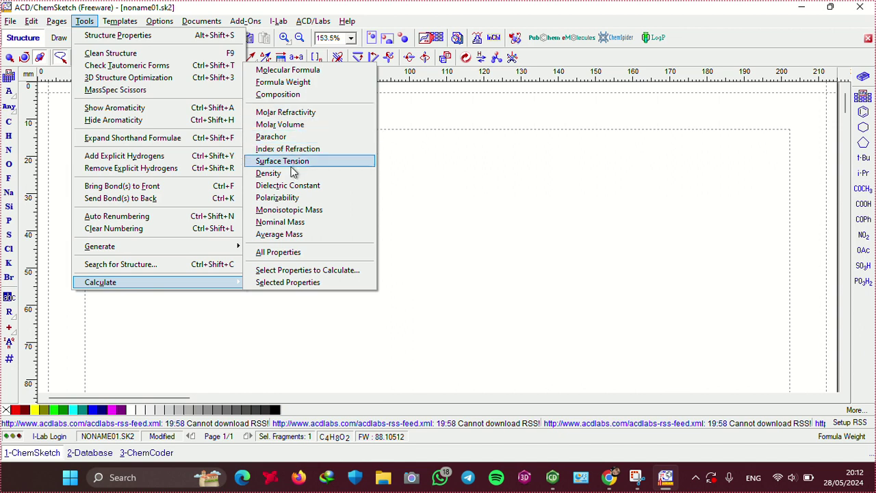
pyautogui.click(321, 71)
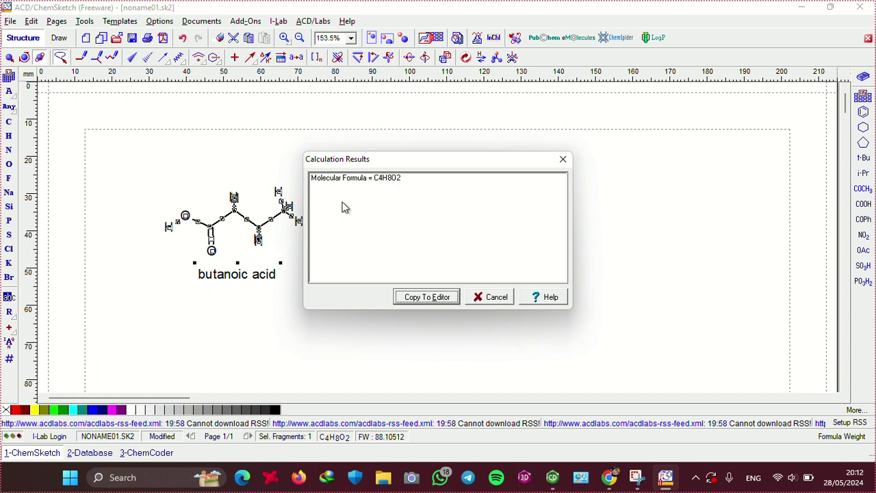
pyautogui.click(372, 20)
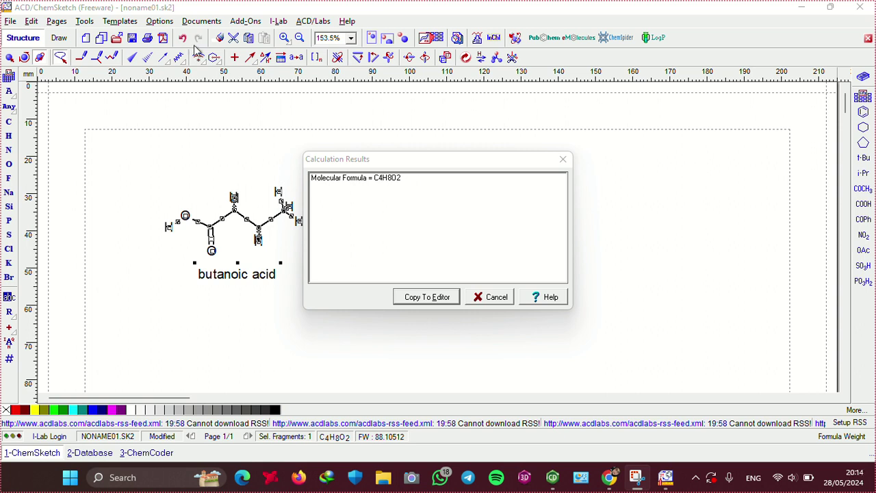
pyautogui.click(82, 24)
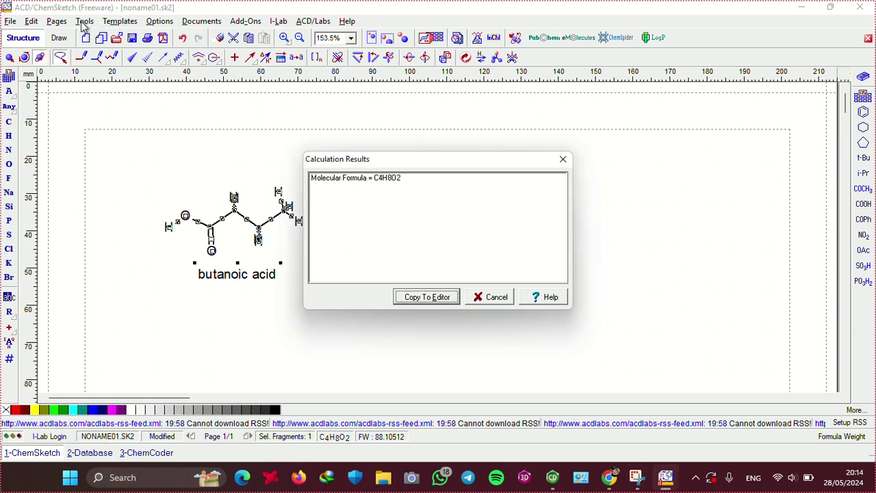
pyautogui.click(565, 161)
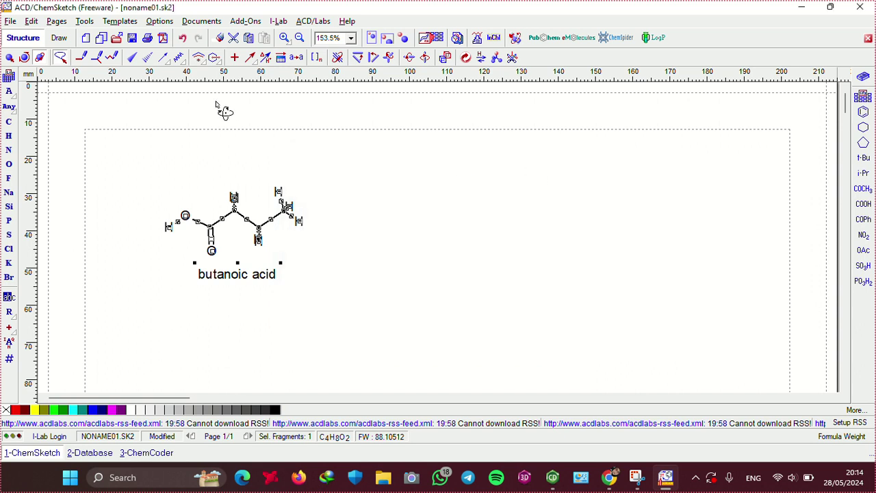
# Calculate the formula weight of the selected molecule and dismiss the result
pyautogui.click(85, 21)
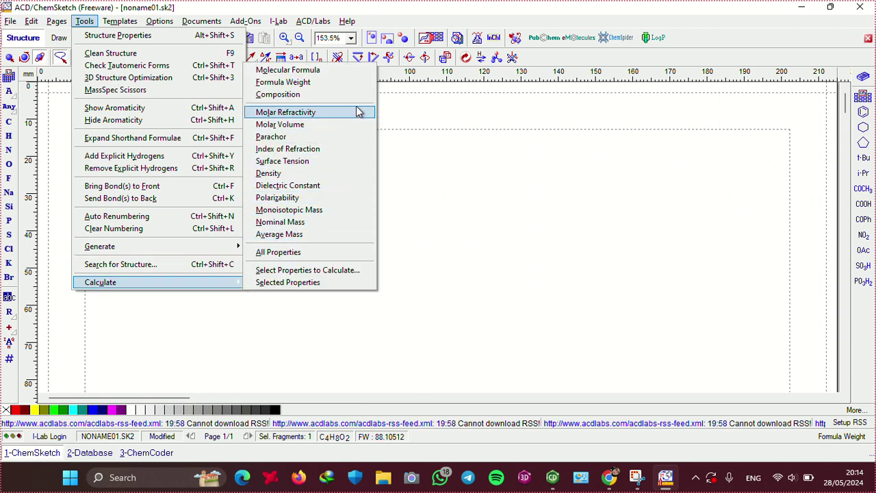
pyautogui.click(361, 85)
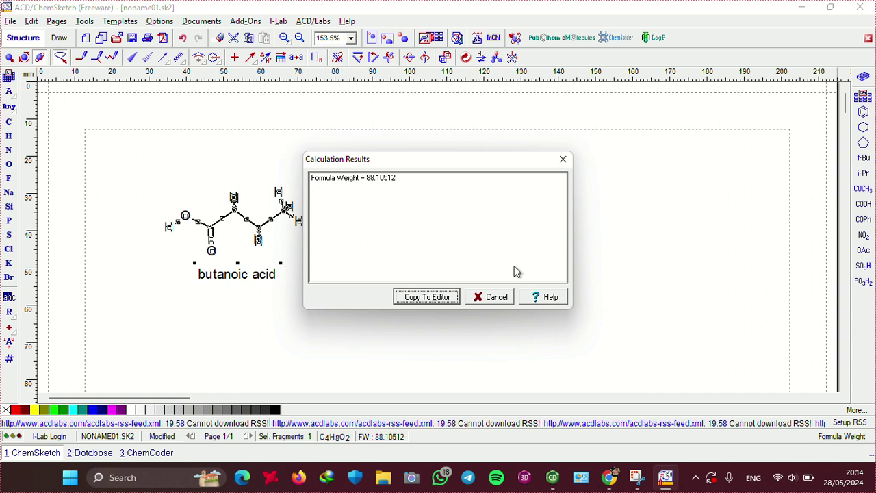
pyautogui.click(563, 160)
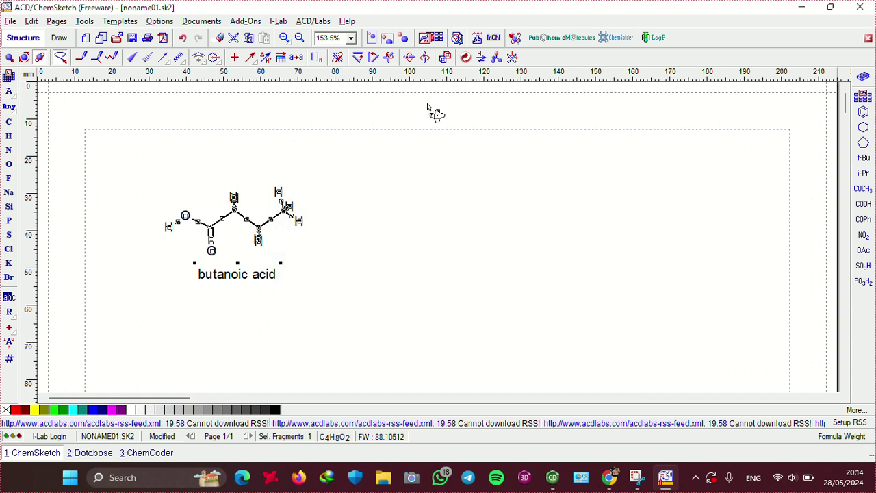
# Run 3D Structure Optimization on the molecule with its hydrogens removed first, undo the optimization and deselect the molecule
pyautogui.click(86, 22)
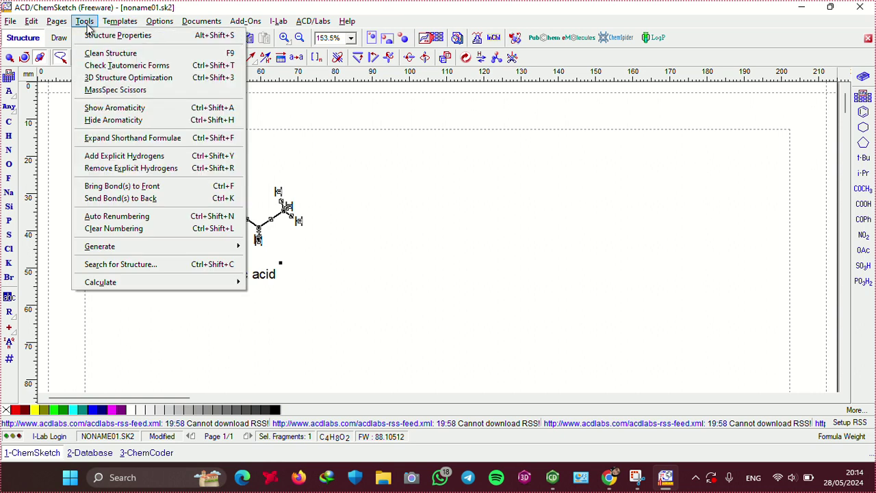
pyautogui.click(137, 78)
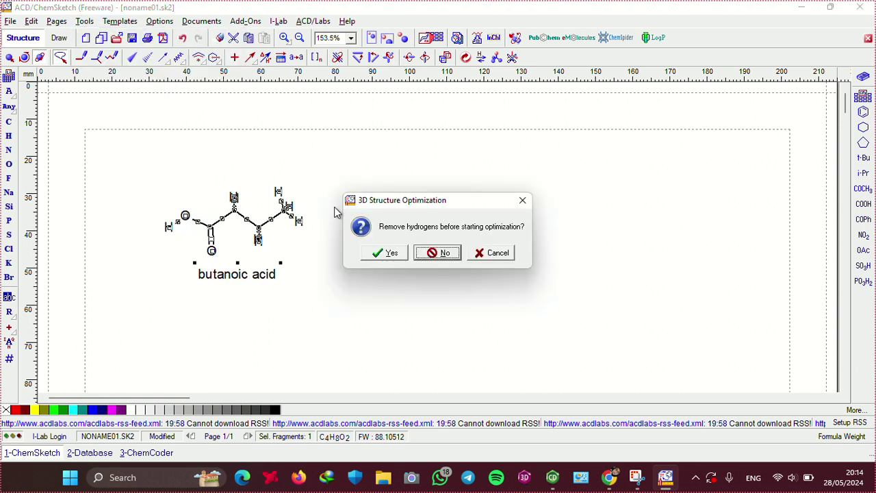
pyautogui.click(382, 252)
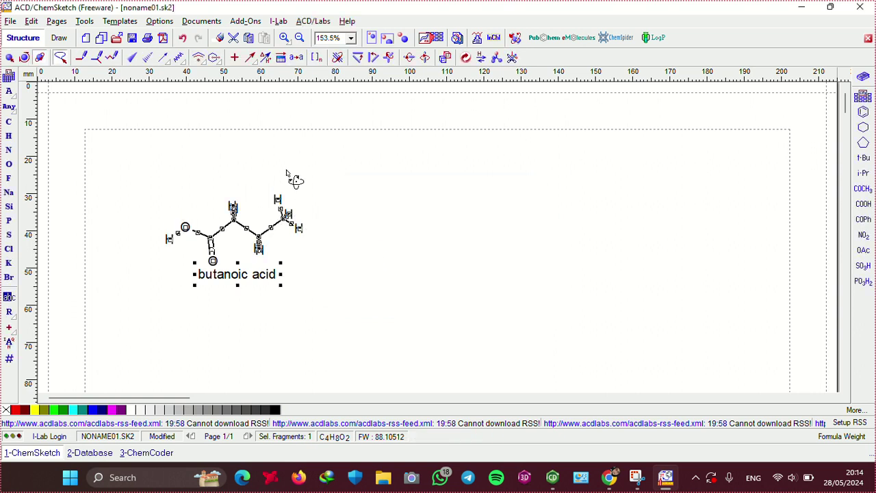
pyautogui.scroll(-2, 294, 180)
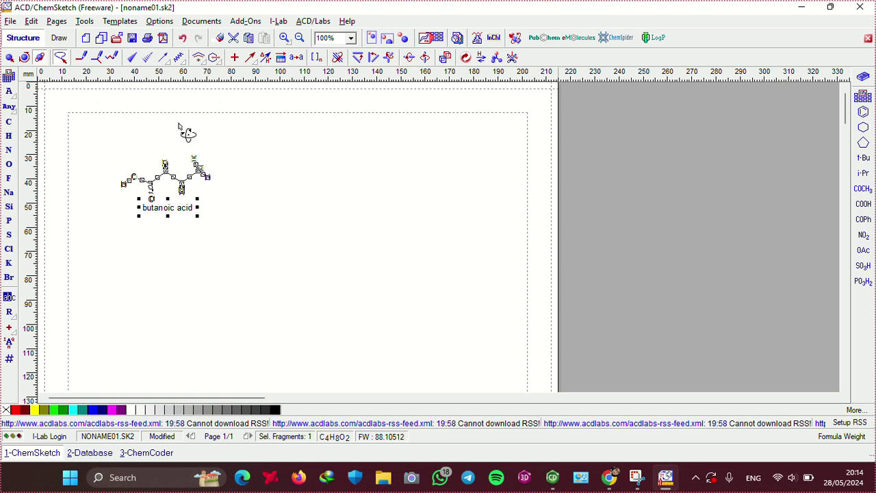
pyautogui.scroll(-2, 185, 132)
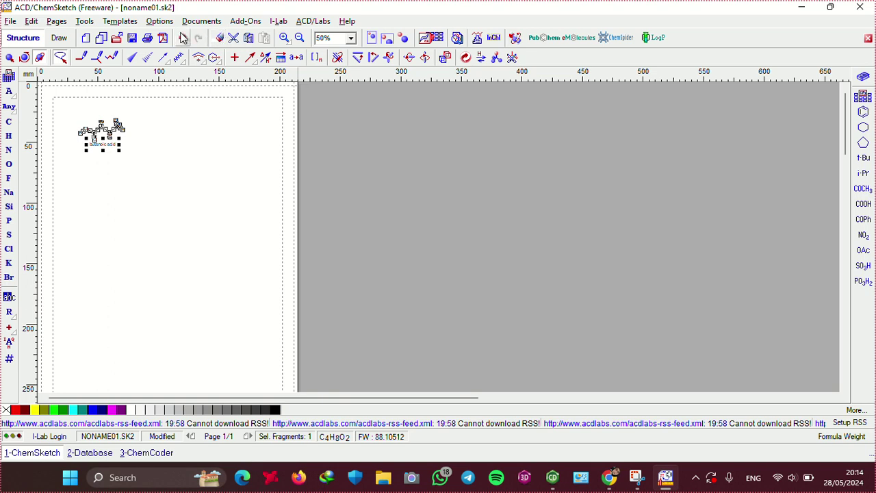
pyautogui.click(182, 38)
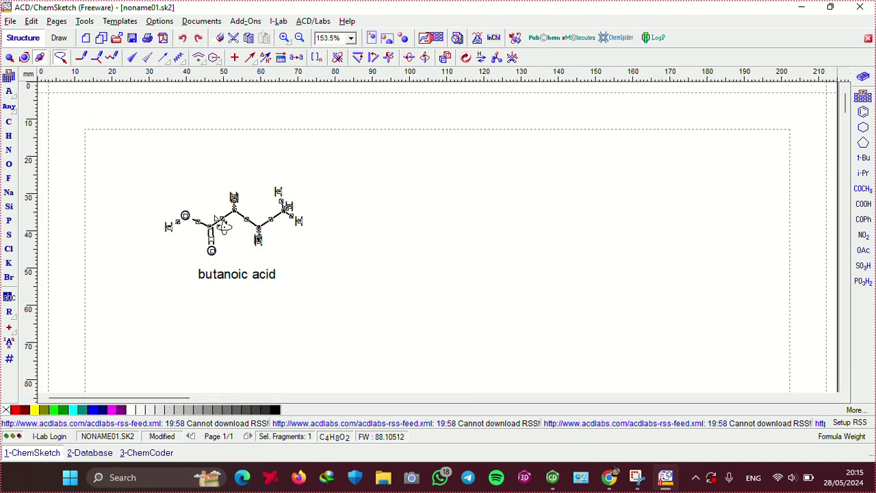
pyautogui.click(405, 170)
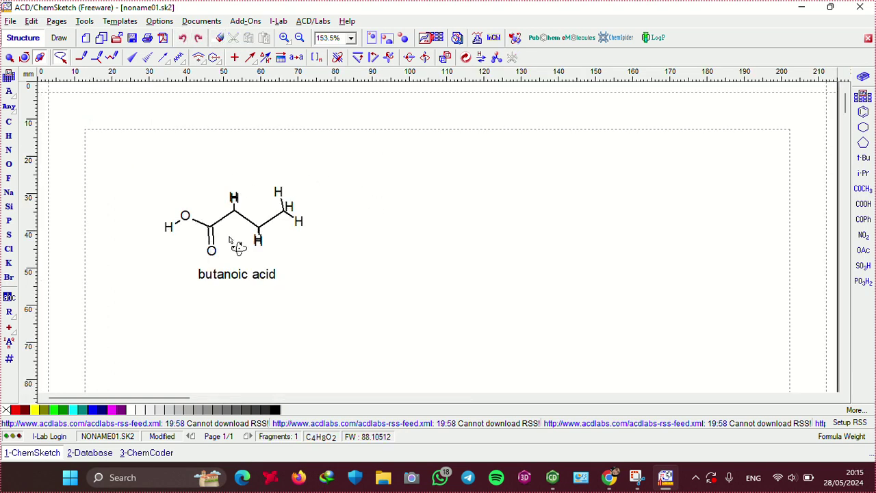